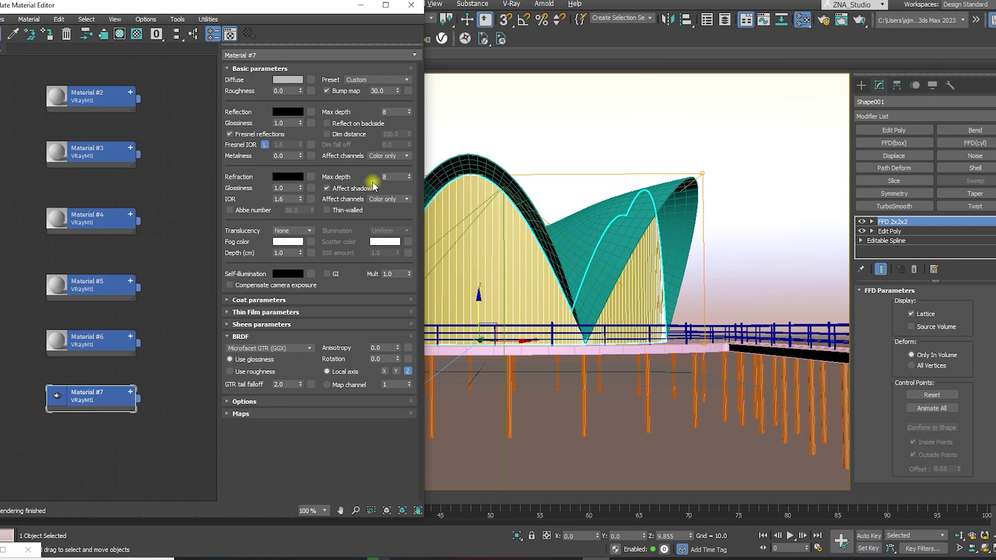
Assign Material #2 to the curved roof shell and Material #3 to the arched wall surfaces beneath it.
click(489, 163)
right_click(98, 108)
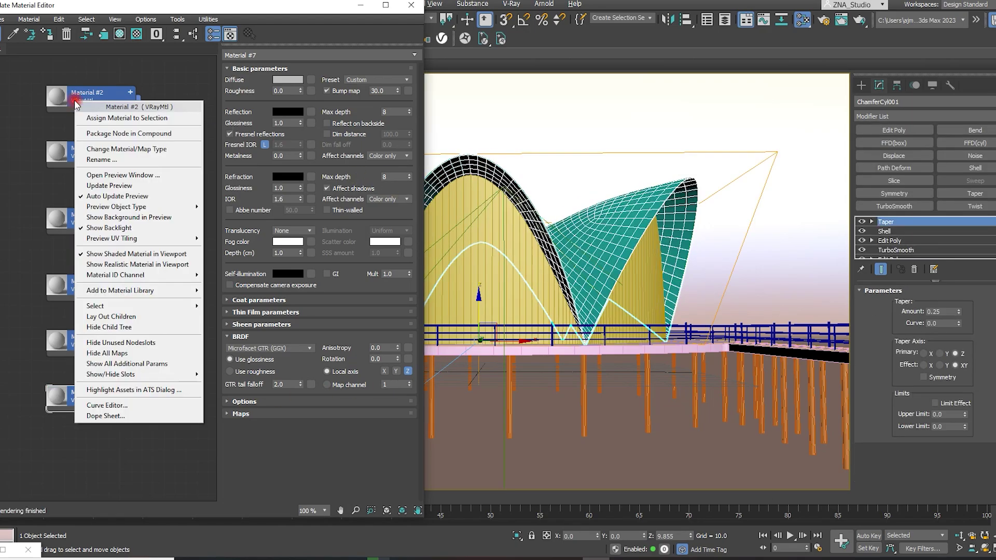
click(99, 118)
click(477, 232)
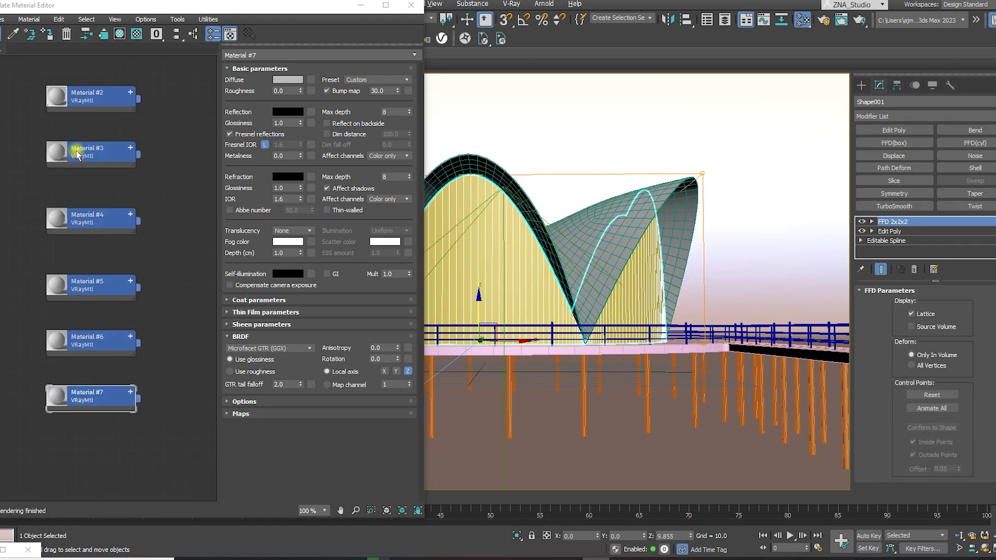
right_click(77, 155)
click(83, 165)
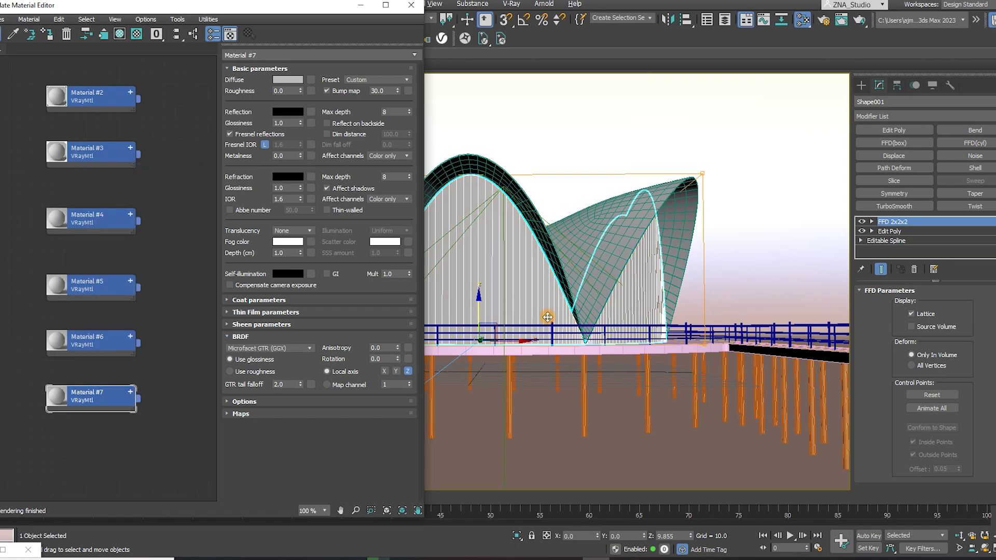
Assign Material #4 to the railing and Material #5 to the deck slab.
click(610, 335)
right_click(99, 221)
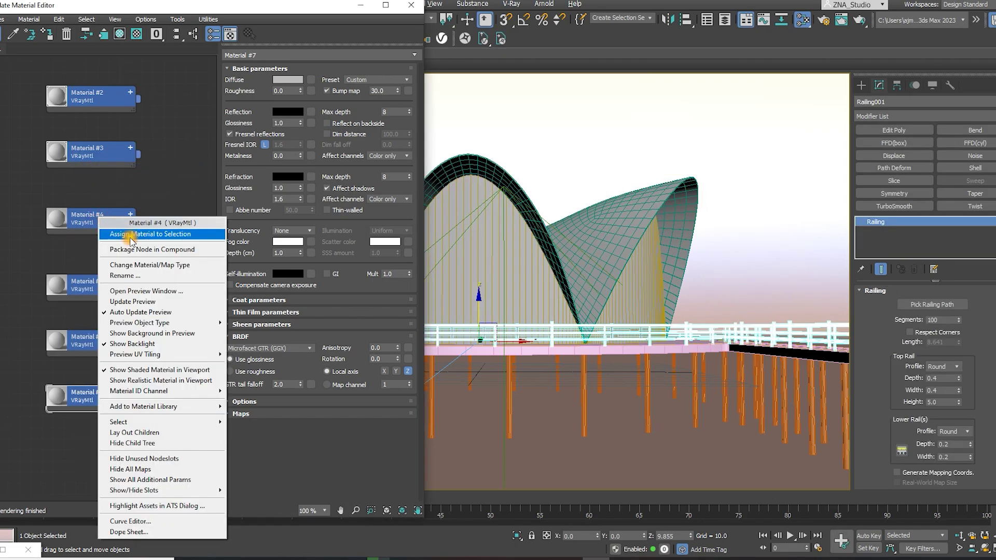
click(103, 232)
click(541, 350)
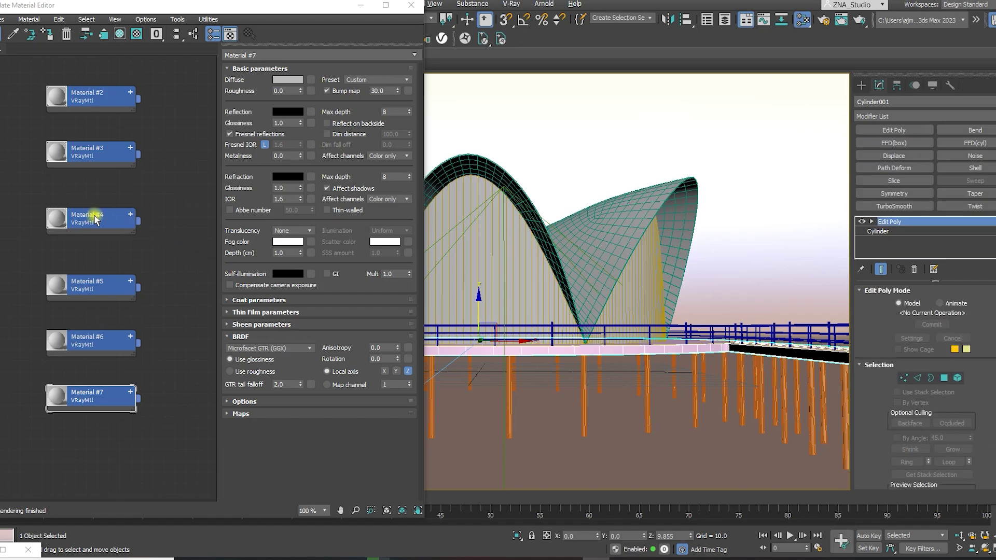
right_click(91, 284)
click(123, 251)
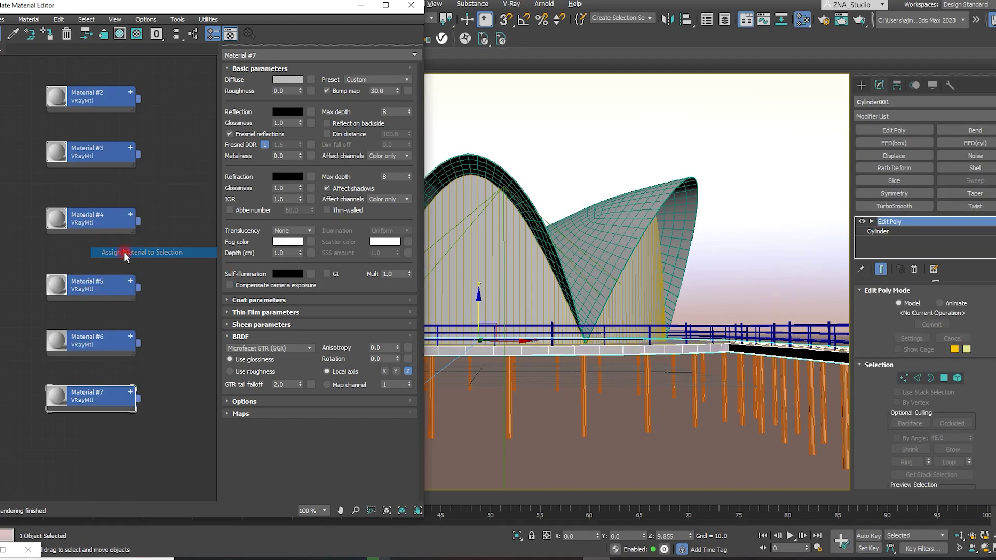
Assign Material #6 to the array of piles under the deck.
click(575, 392)
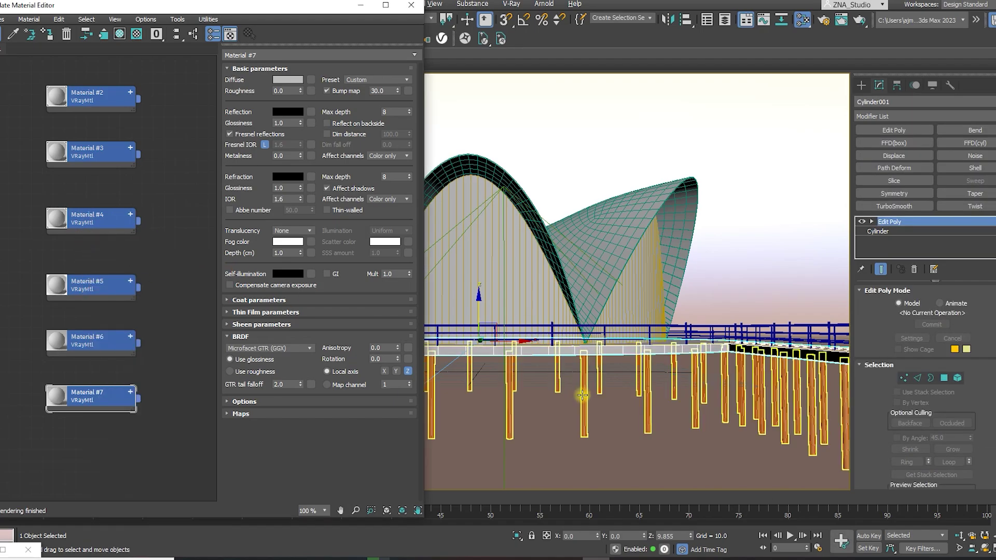
right_click(96, 347)
click(148, 38)
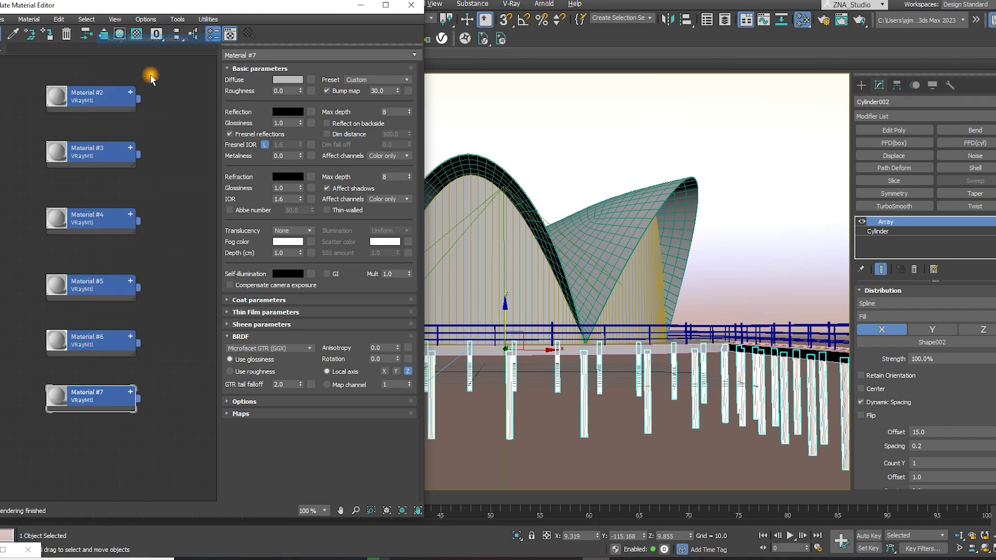
Assign Material #7 to the infinite VRayPlane ground object.
click(577, 467)
key(z)
scroll(701, 358, up, 5)
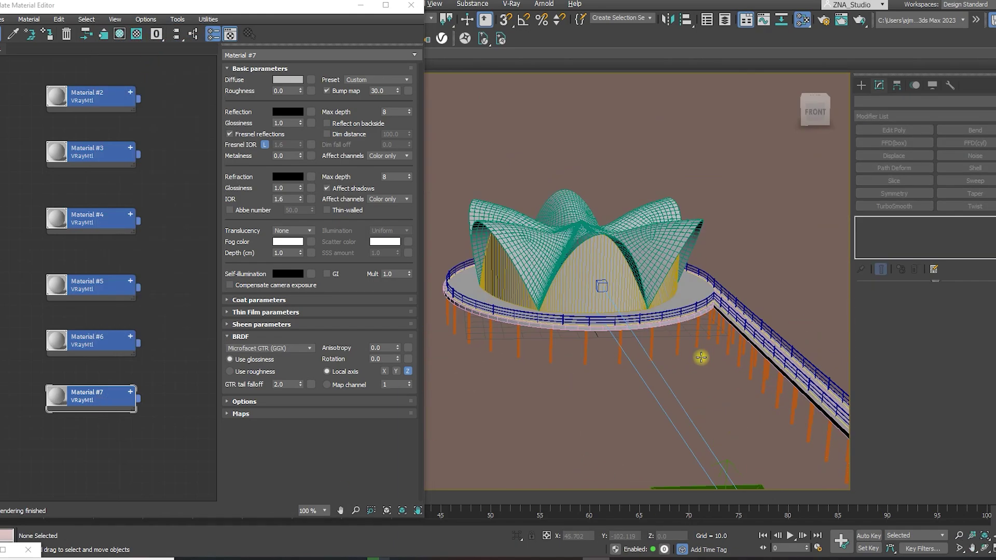
scroll(701, 358, up, 5)
click(668, 418)
right_click(99, 394)
click(137, 85)
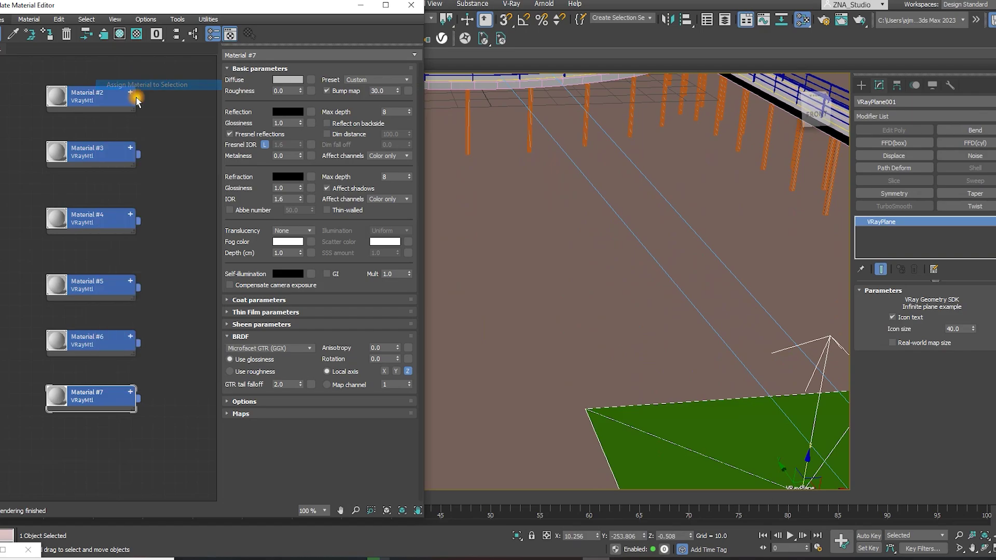
Return to the camera view and start an interactive V-Ray render of the scene.
scroll(636, 275, down, 5)
click(638, 251)
key(c)
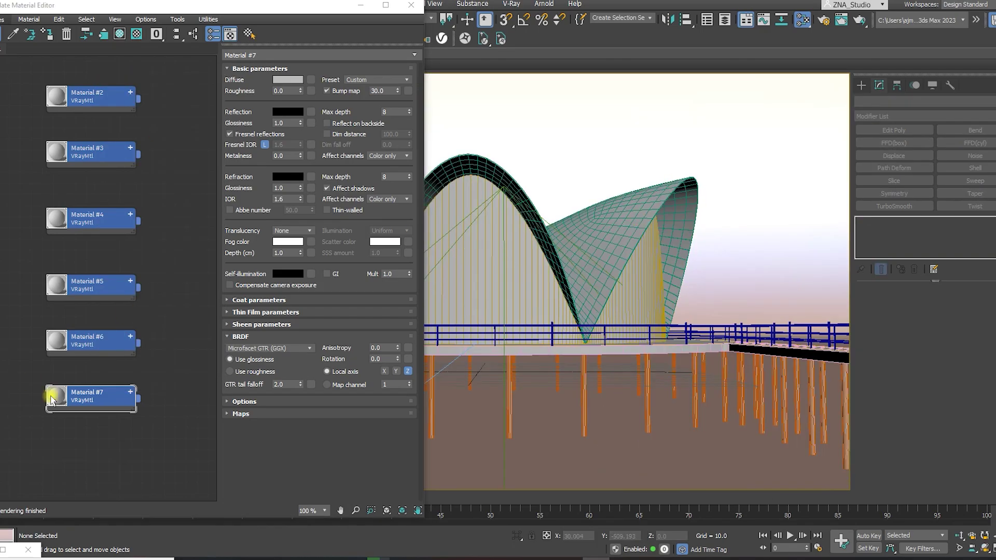
click(140, 507)
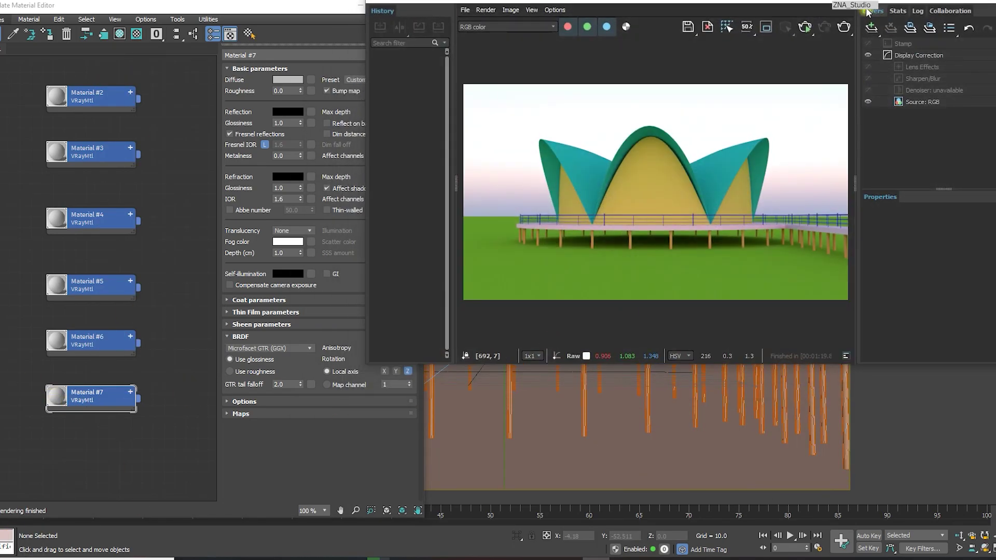
click(805, 27)
Apply the Water preset to Material #7.
click(284, 88)
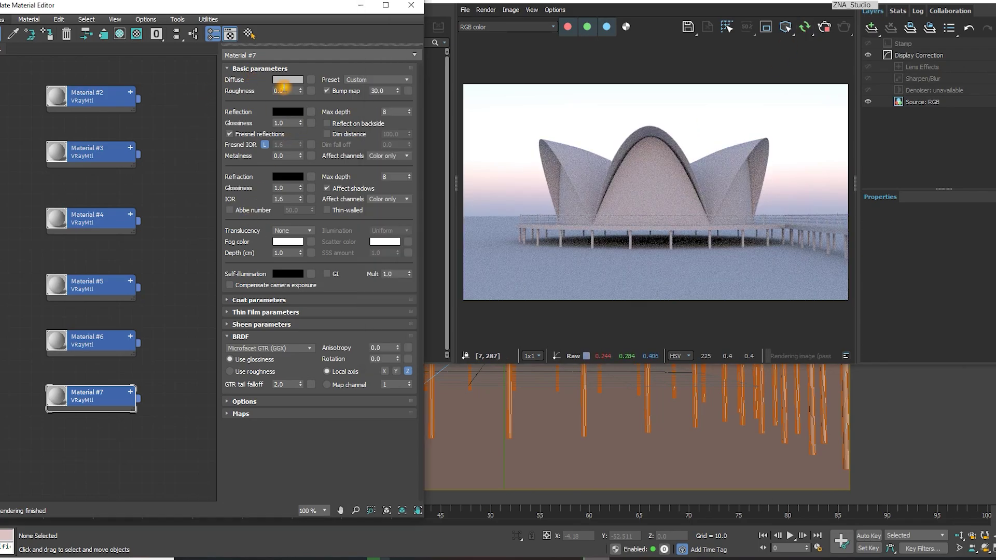
click(284, 79)
click(270, 92)
click(366, 79)
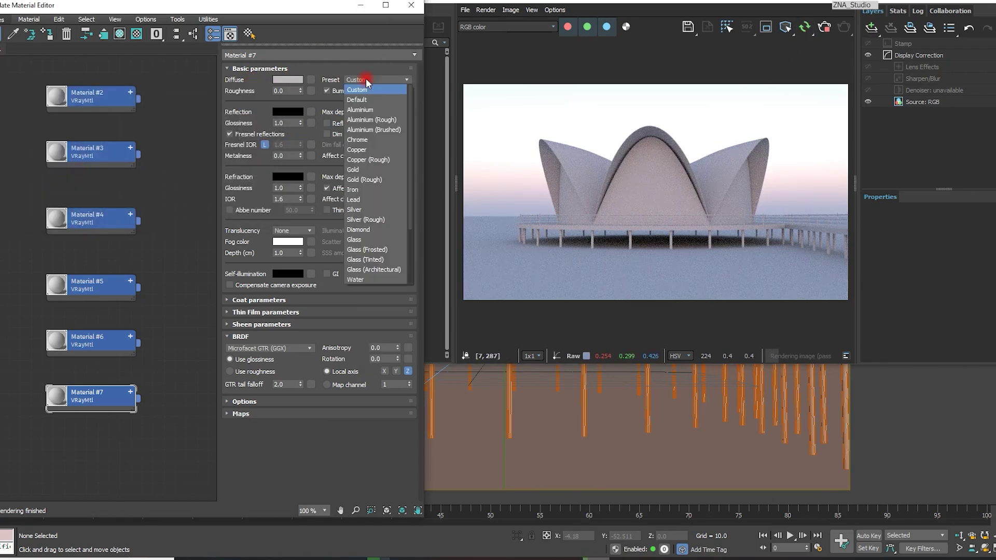
click(359, 280)
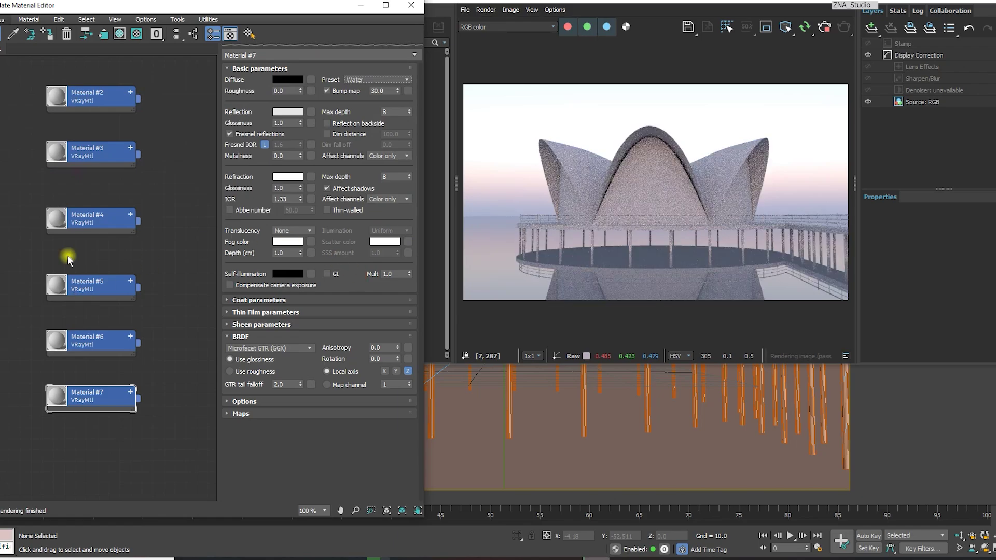
Add the general Noise map to the bump slot of Material #7.
click(402, 92)
text(noise)
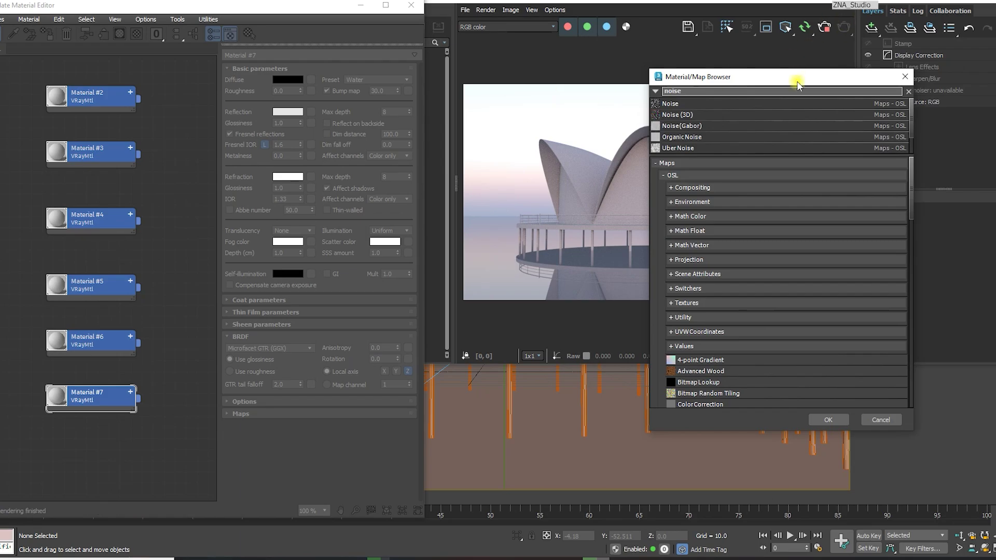
scroll(816, 126, down, 1)
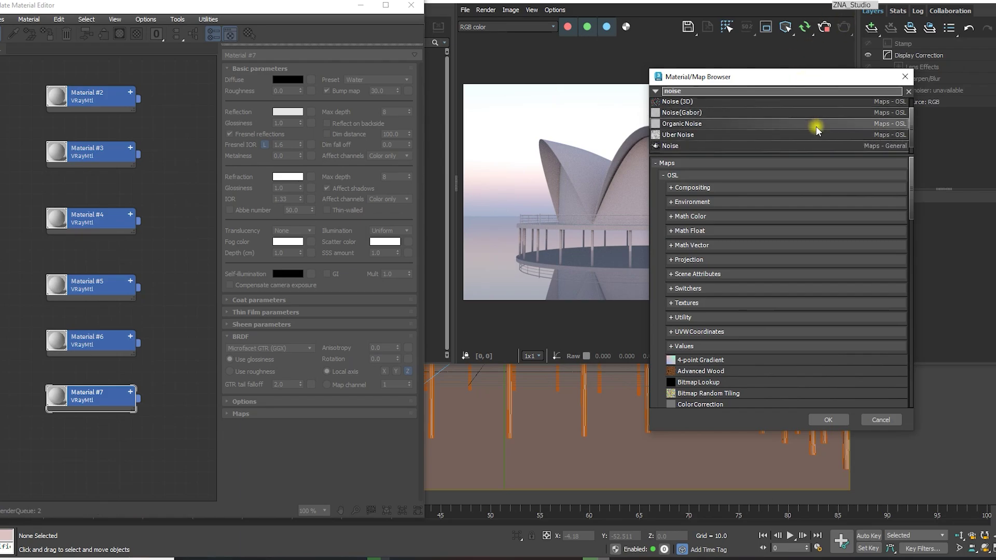
click(708, 134)
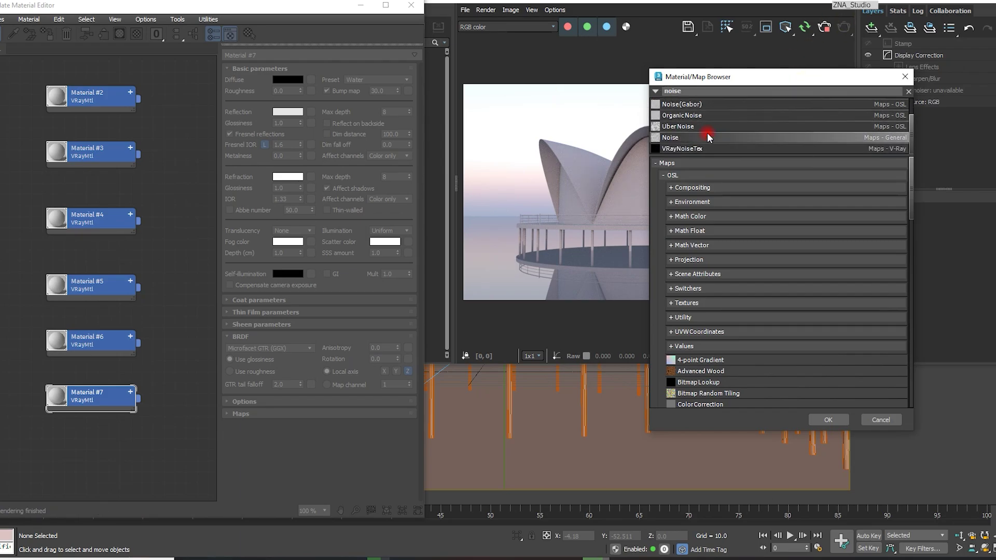
double_click(889, 137)
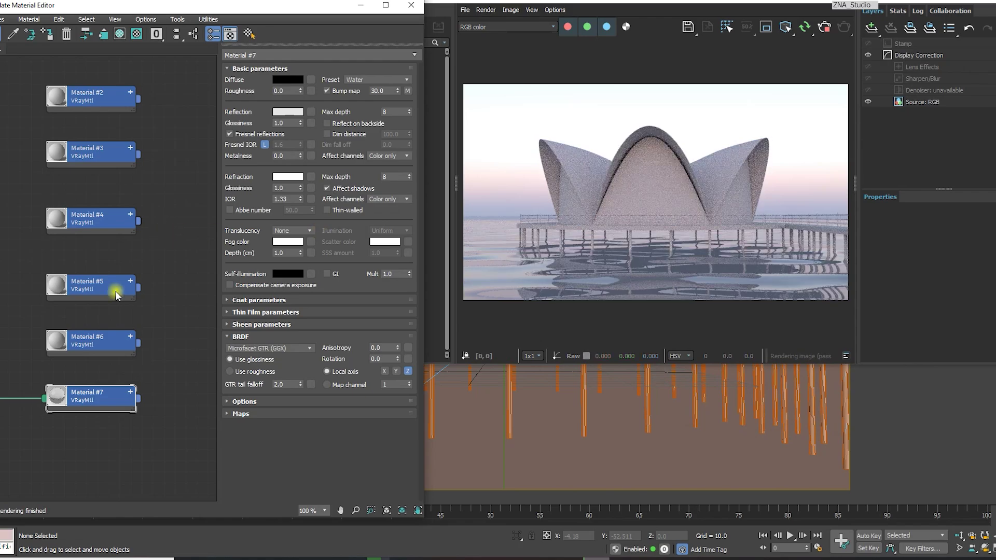
Open the parameters of the water's Noise map and set its size to 5.
double_click(71, 297)
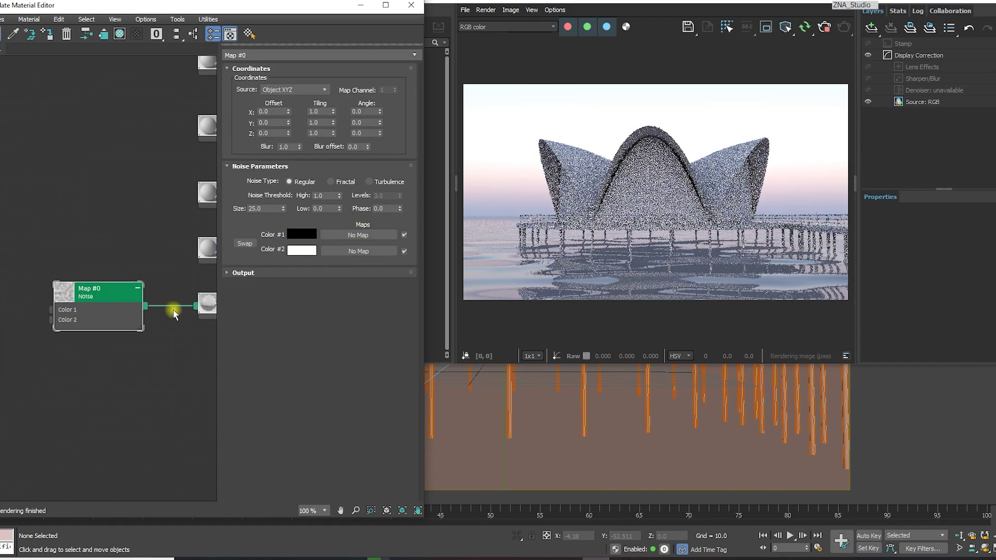
double_click(265, 208)
text(5)
key(Return)
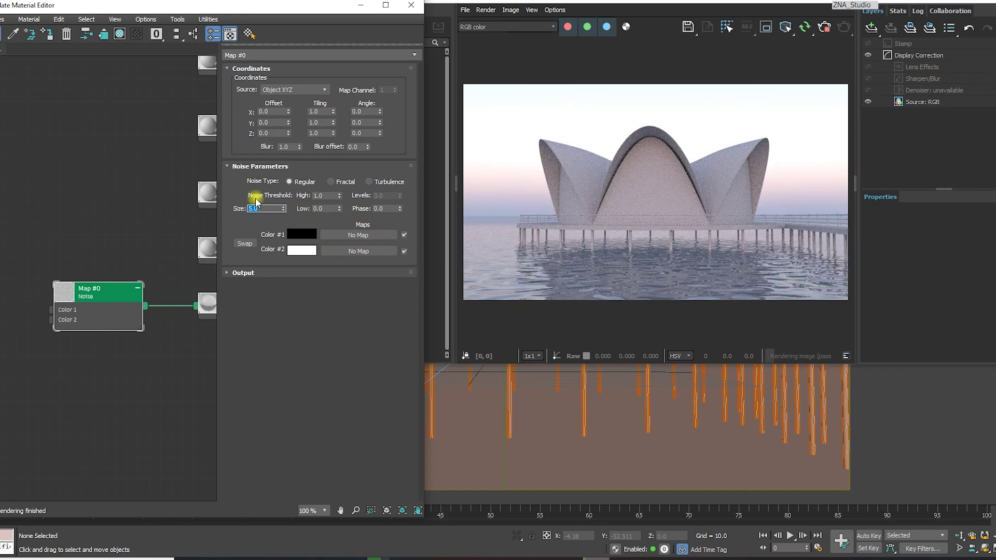
Try smaller sizes of 2 and 3 for the water's Noise map.
text(1)
key(Return)
text(3)
key(Return)
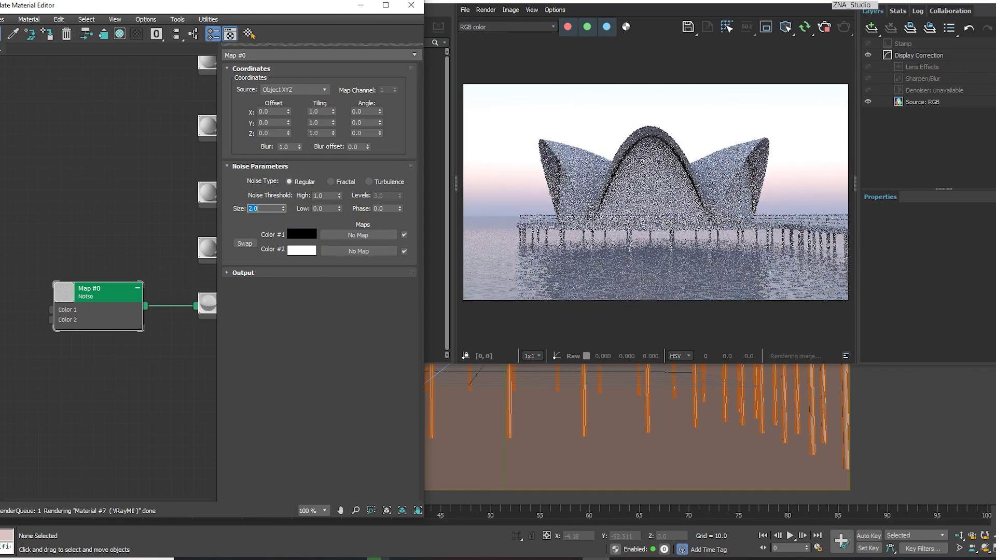
Set the water's Noise map to the Turbulence type with a size of 5.
click(388, 181)
scroll(514, 299, up, 3)
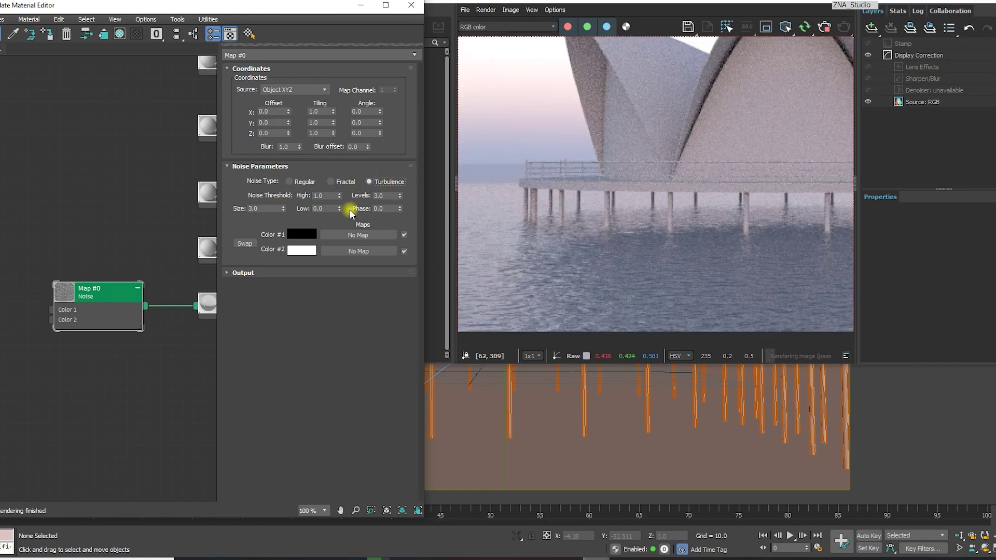
scroll(601, 257, down, 3)
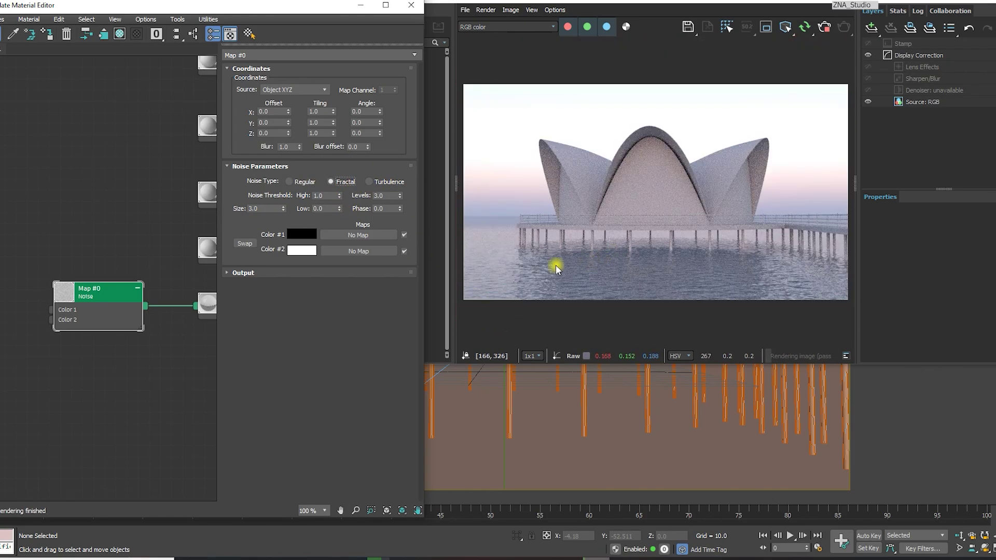
click(396, 185)
double_click(266, 207)
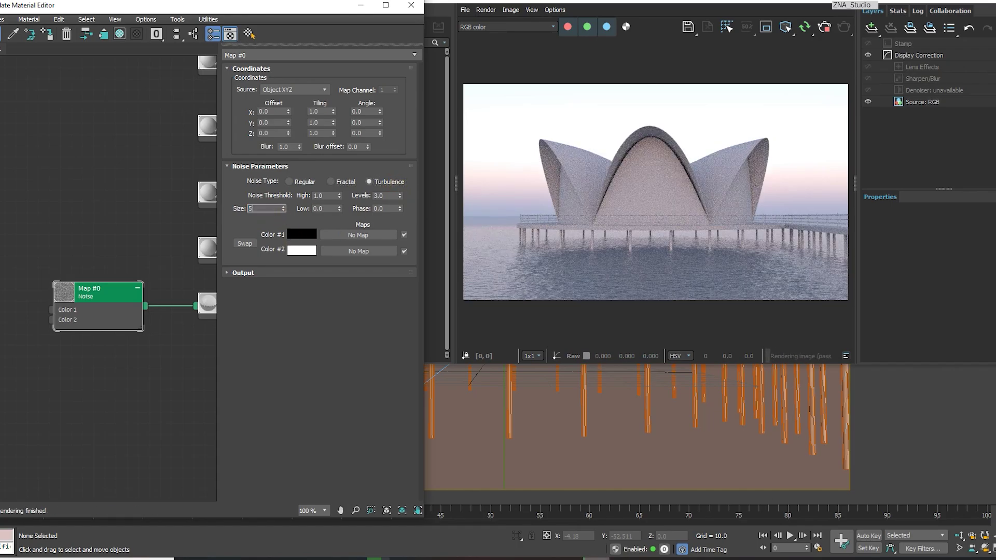
key(Return)
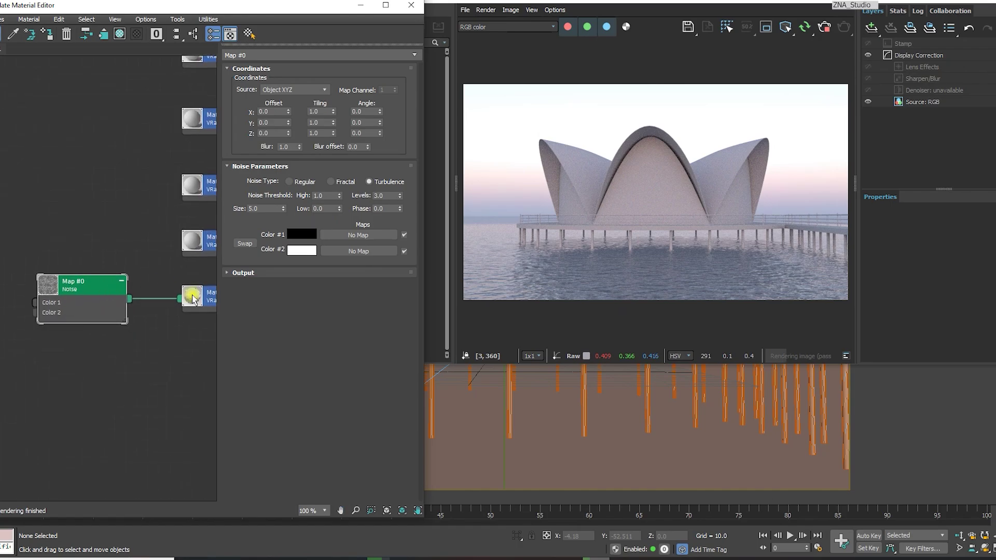
Set the refraction colour of Material #7 to light cyan 5DFFFF.
double_click(208, 304)
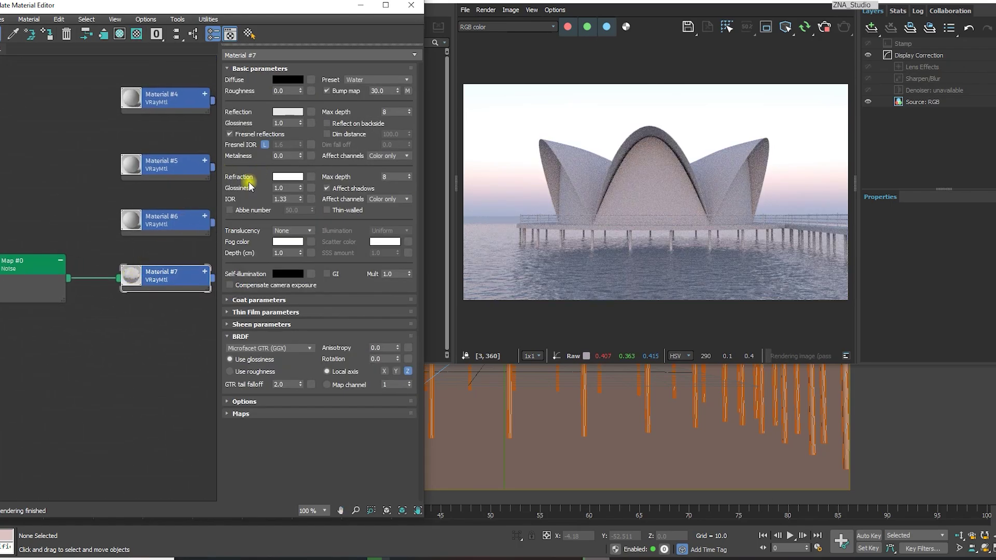
click(286, 177)
drag(161, 55, 150, 52)
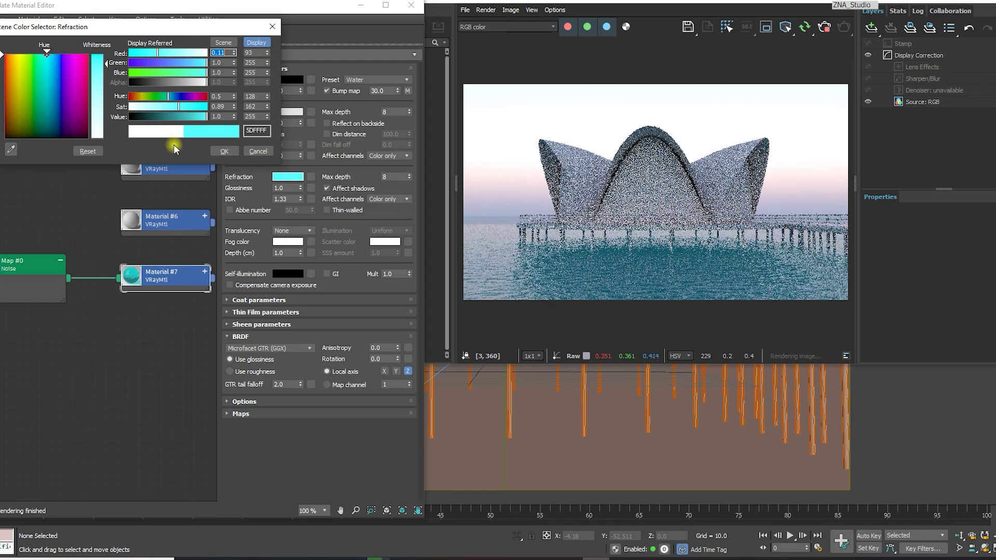
click(222, 151)
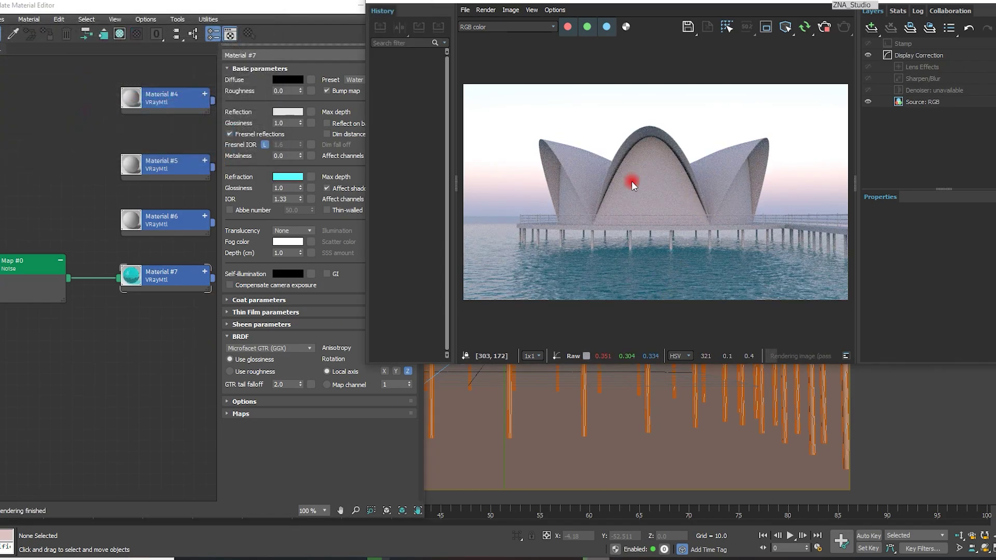
Add the general Advanced Wood map to the diffuse slot of Material #6.
middle_drag(107, 144, 73, 209)
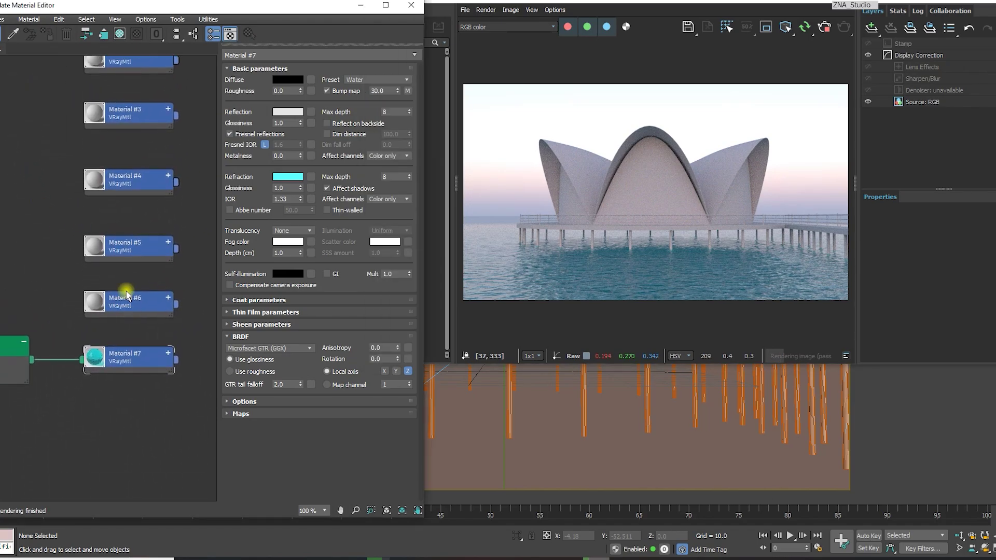
click(131, 305)
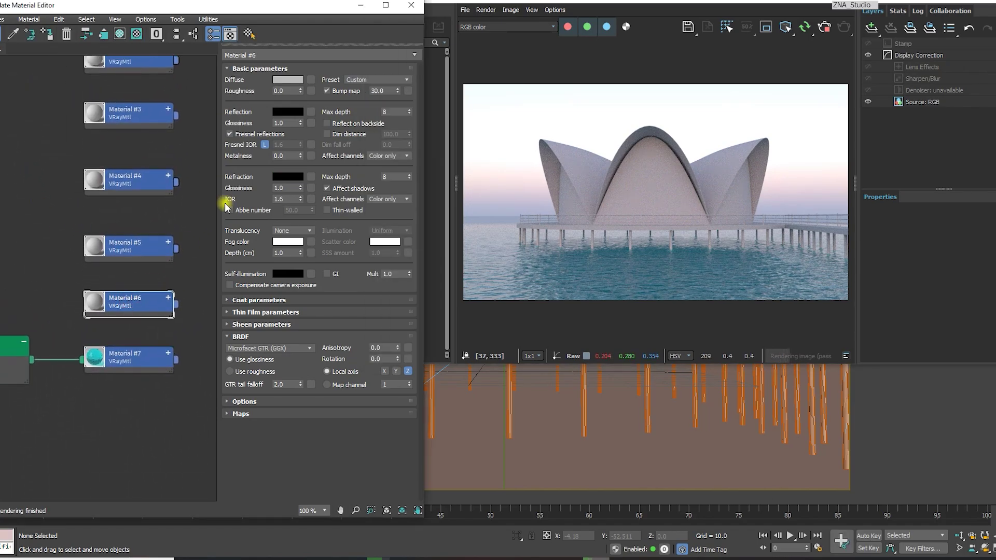
click(310, 80)
text(w)
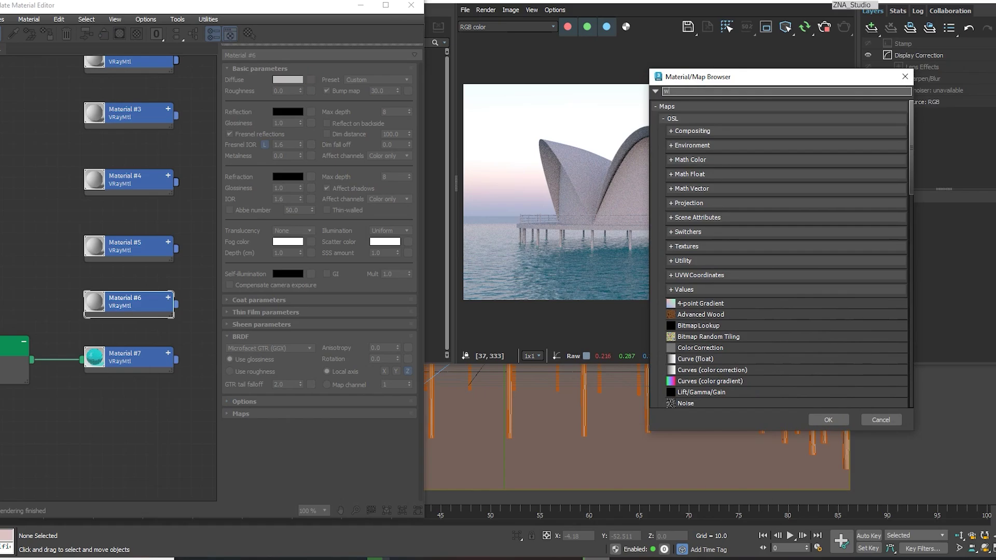
text(ood)
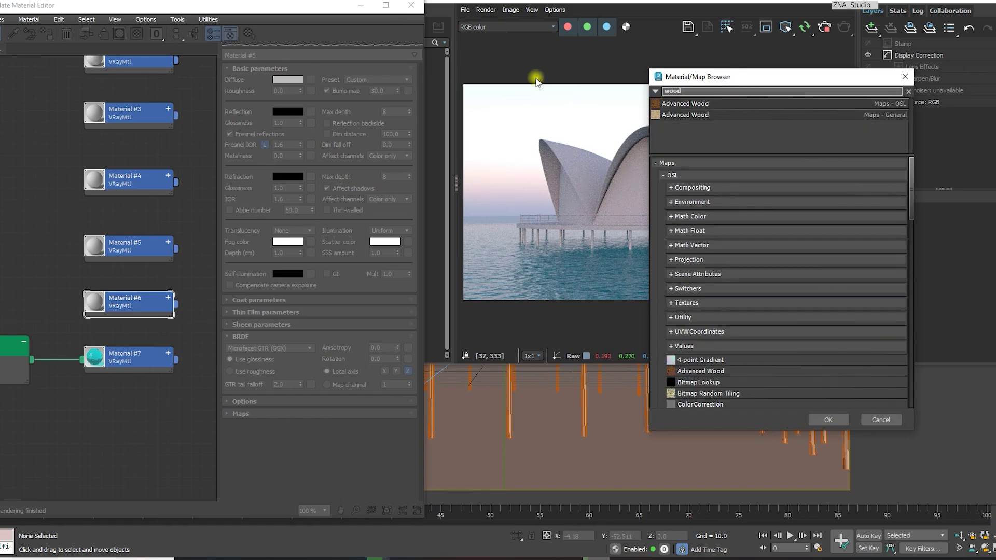
double_click(731, 114)
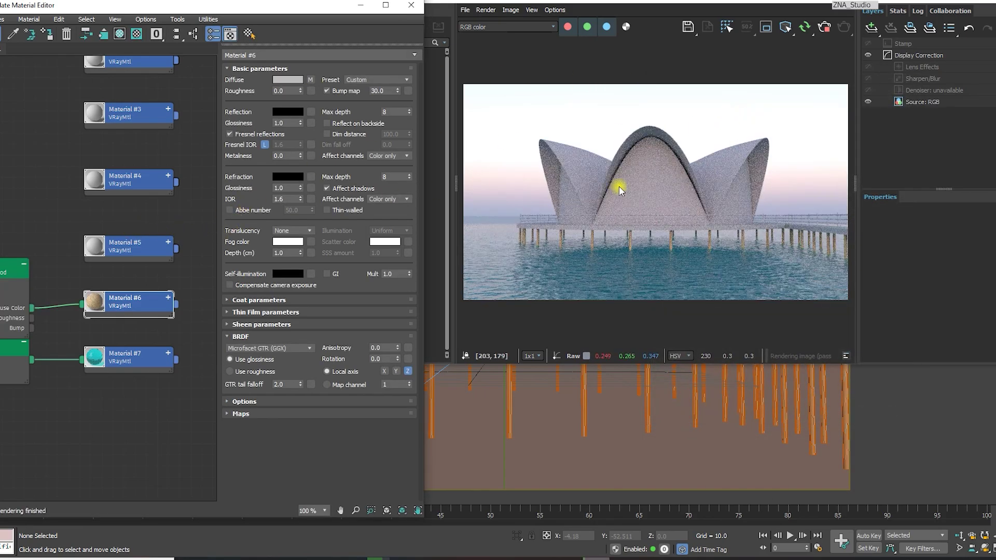
Frame a pier column closely and restrict the interactive render to a region of about 132 by 318 pixels around it.
click(584, 396)
scroll(582, 396, up, 5)
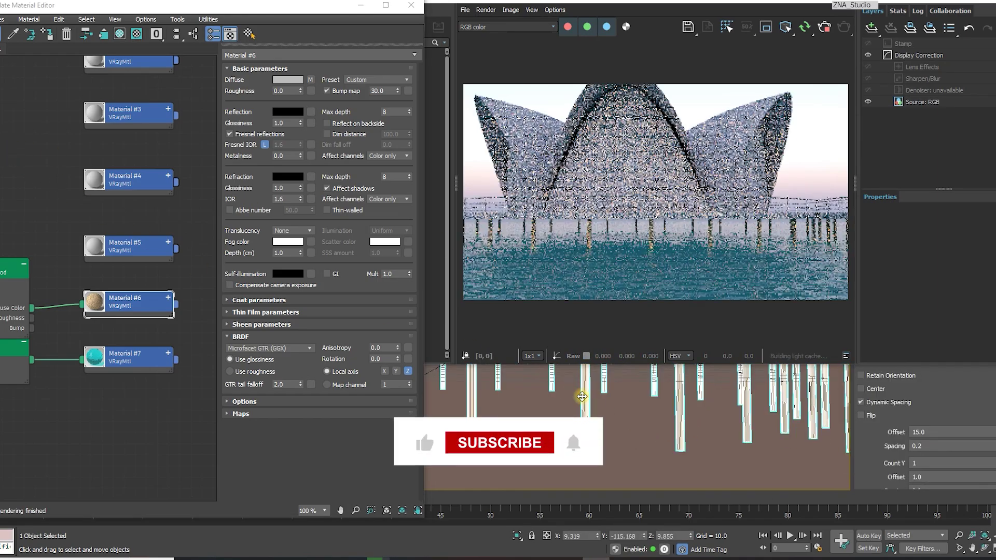
middle_drag(606, 424, 613, 479)
scroll(613, 431, down, 3)
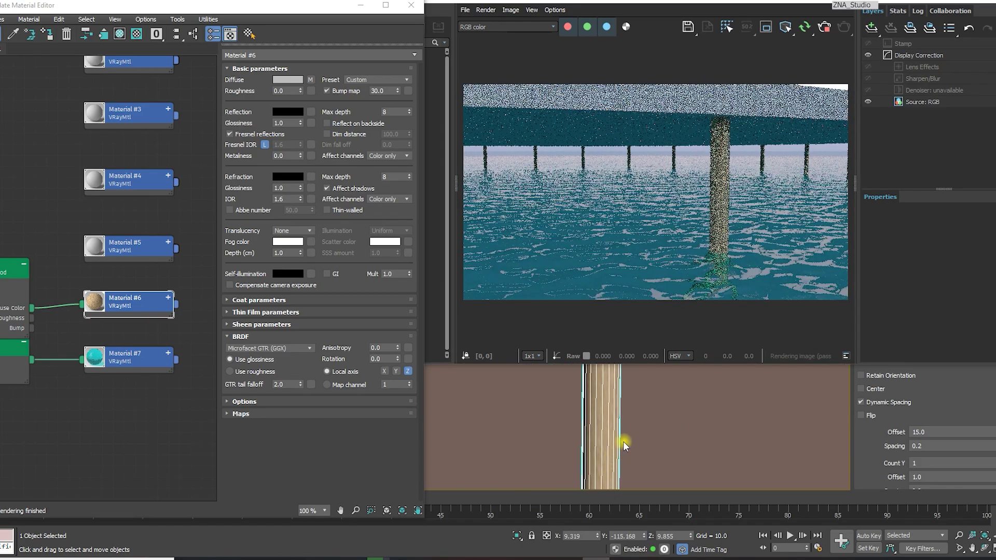
scroll(591, 423, up, 3)
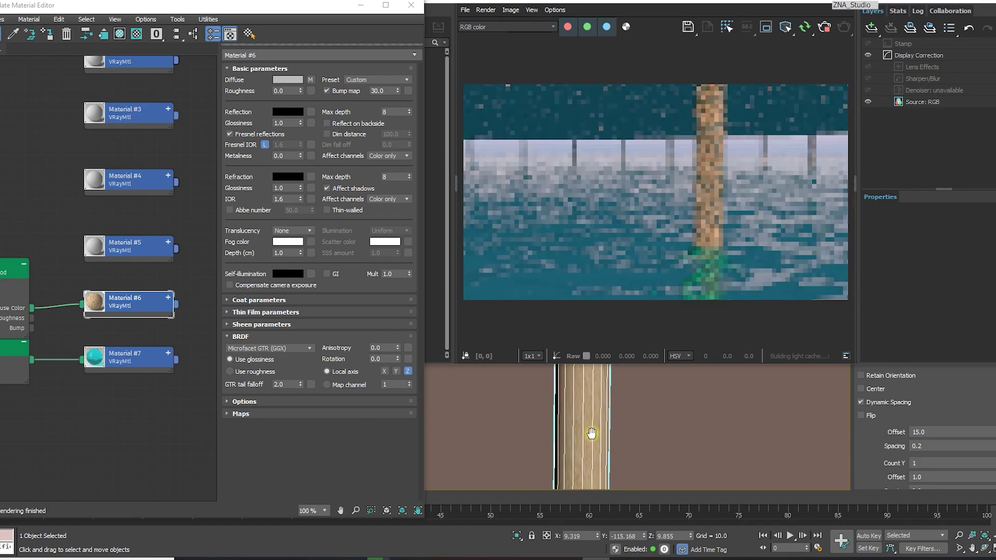
middle_drag(593, 429, 582, 462)
click(765, 26)
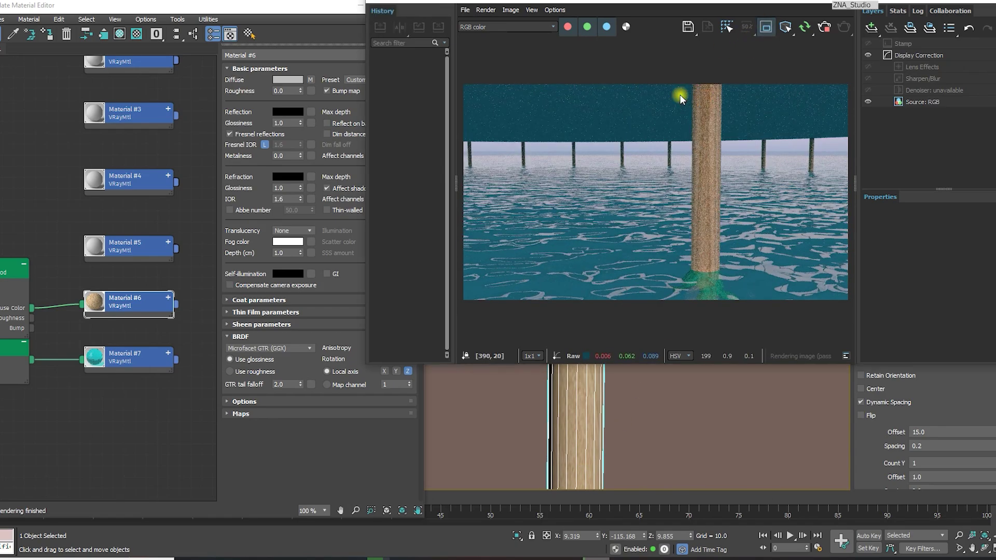
drag(680, 94, 753, 270)
click(699, 157)
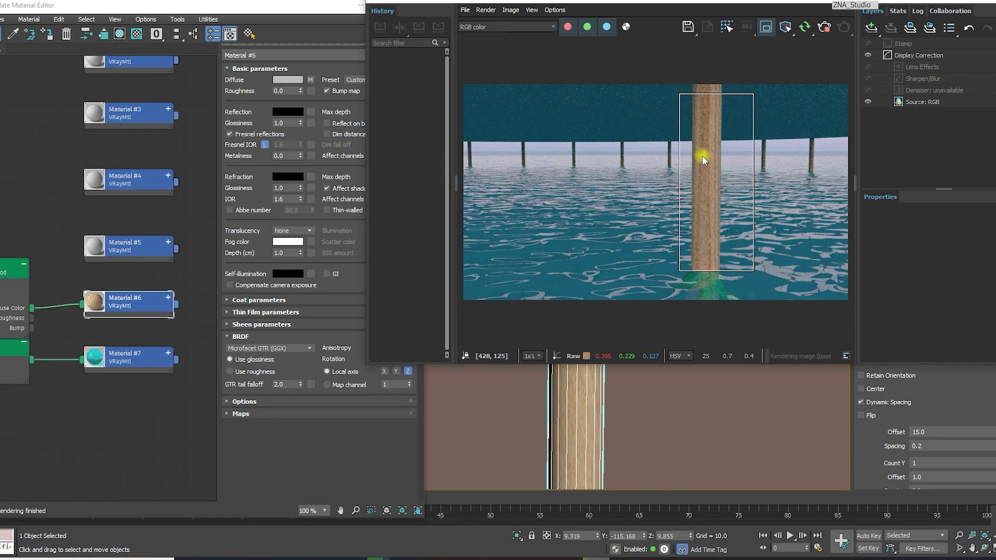
Separate the Advanced Wood map node from the Noise map node and expand the input slots of Material #6.
middle_drag(95, 265, 202, 232)
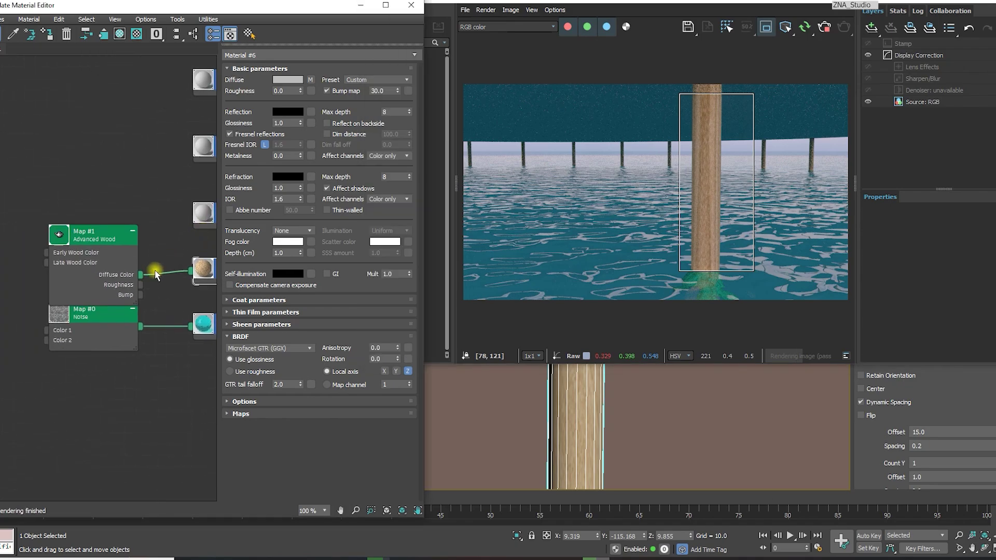
drag(103, 265, 82, 199)
middle_drag(151, 310, 90, 359)
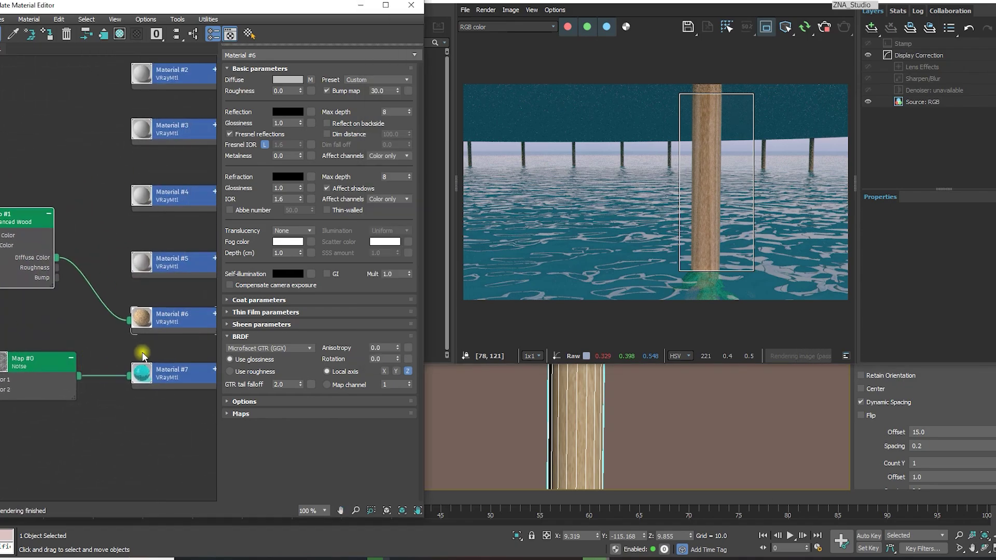
click(201, 321)
drag(212, 315, 201, 315)
click(203, 314)
middle_drag(135, 315, 178, 289)
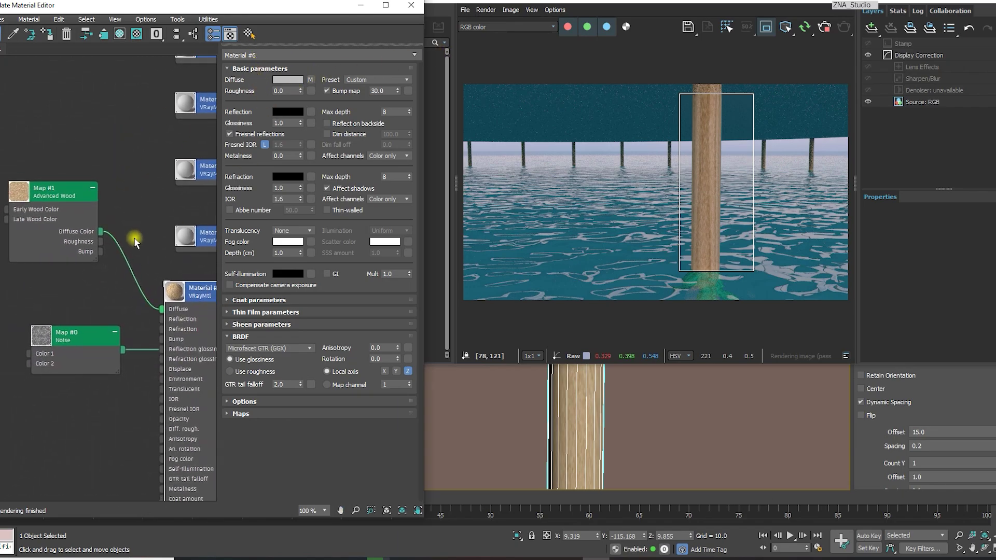
Connect the Advanced Wood map's Bump output to the Bump slot of Material #6 and its Roughness output to the Reflection slot.
middle_drag(135, 243, 110, 206)
drag(75, 213, 408, 91)
click(178, 301)
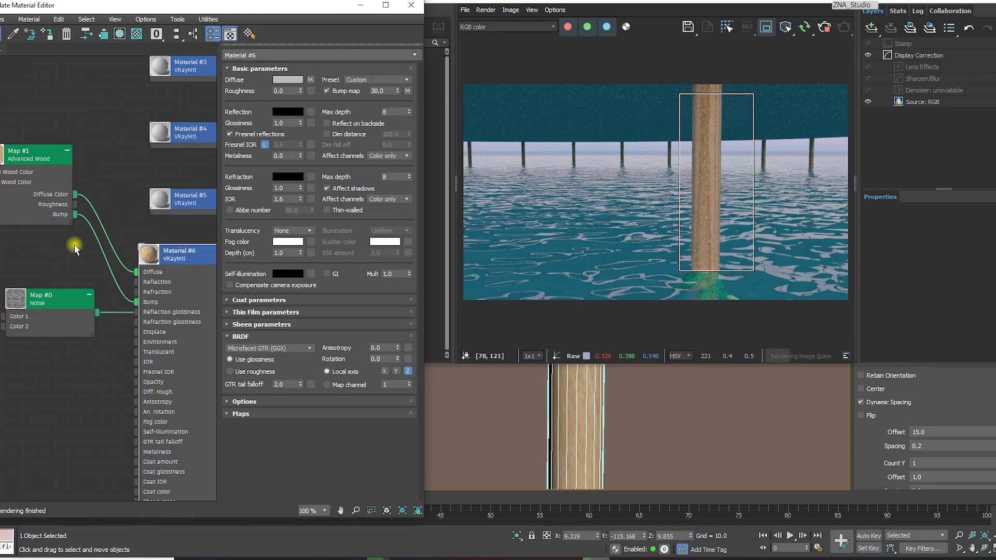
drag(78, 208, 311, 114)
click(168, 295)
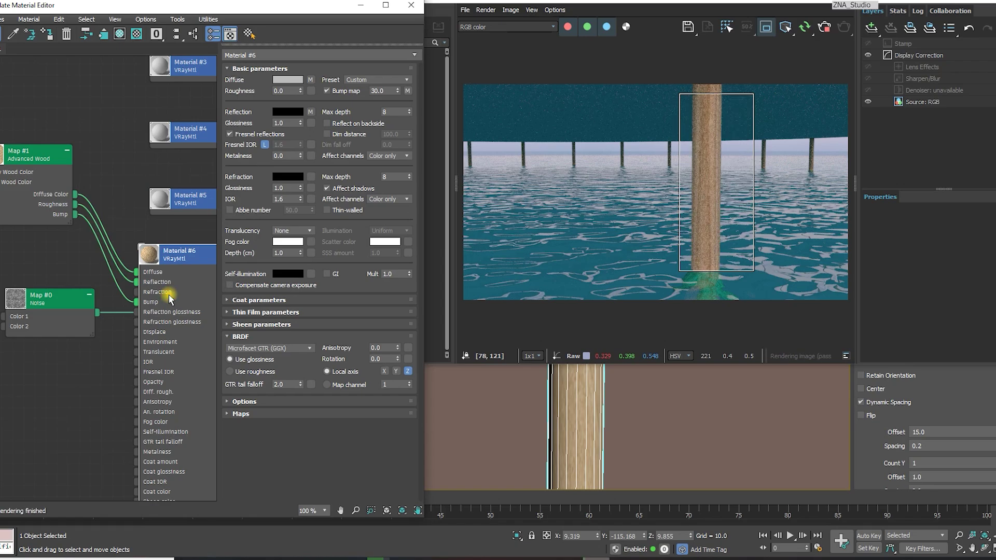
Try the 3D Cherry - Unfinished preset on the Advanced Wood map and settle on 3D Mahogany - Unfinished.
click(310, 80)
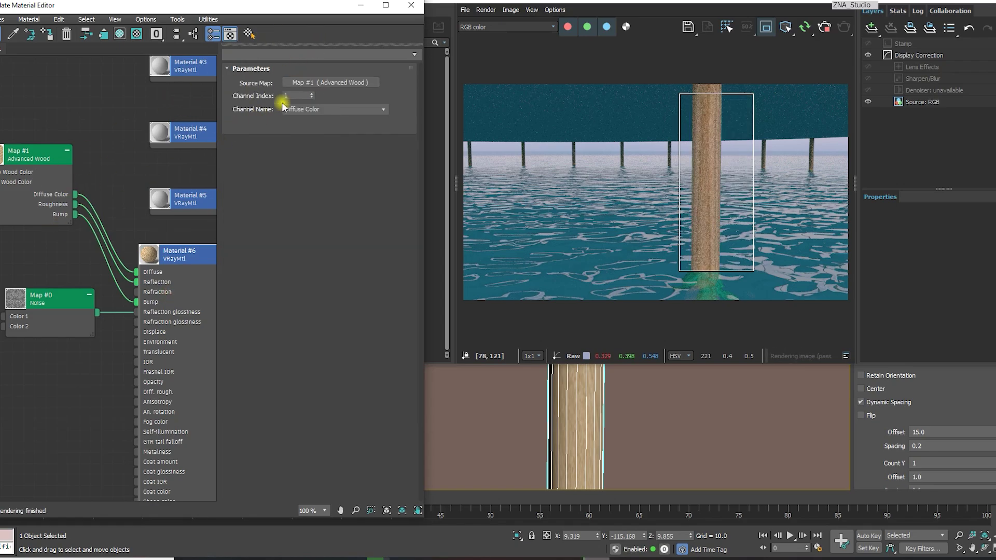
click(327, 83)
click(292, 89)
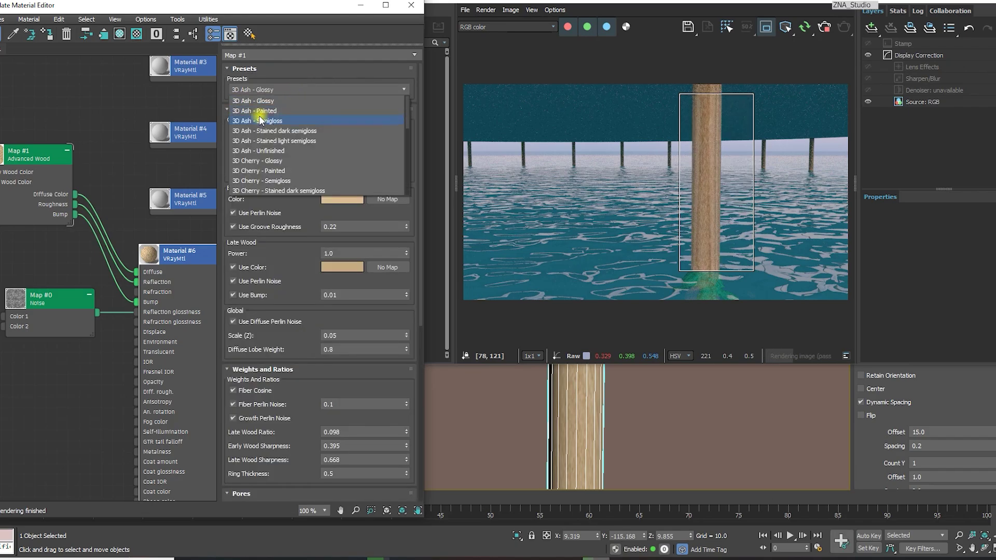
scroll(281, 148, down, 3)
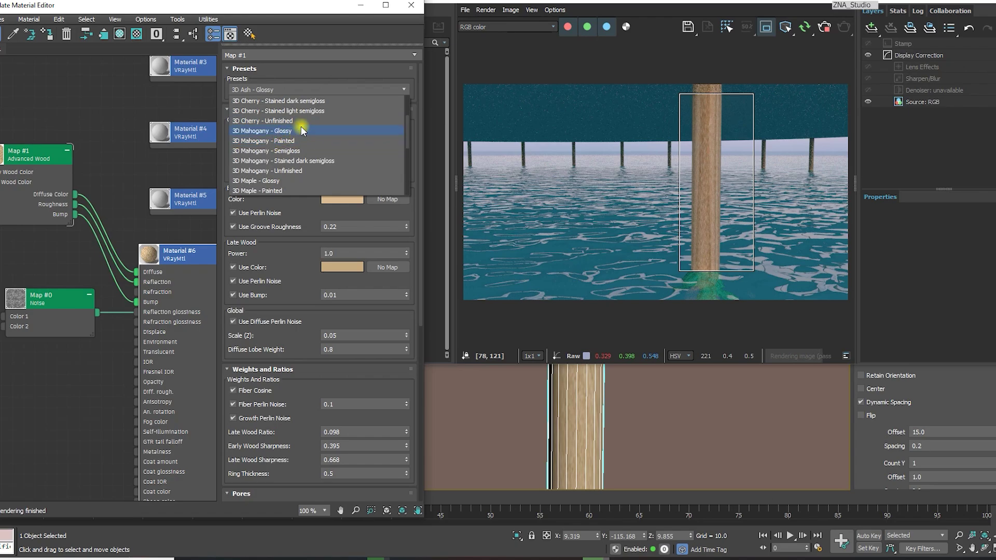
click(300, 121)
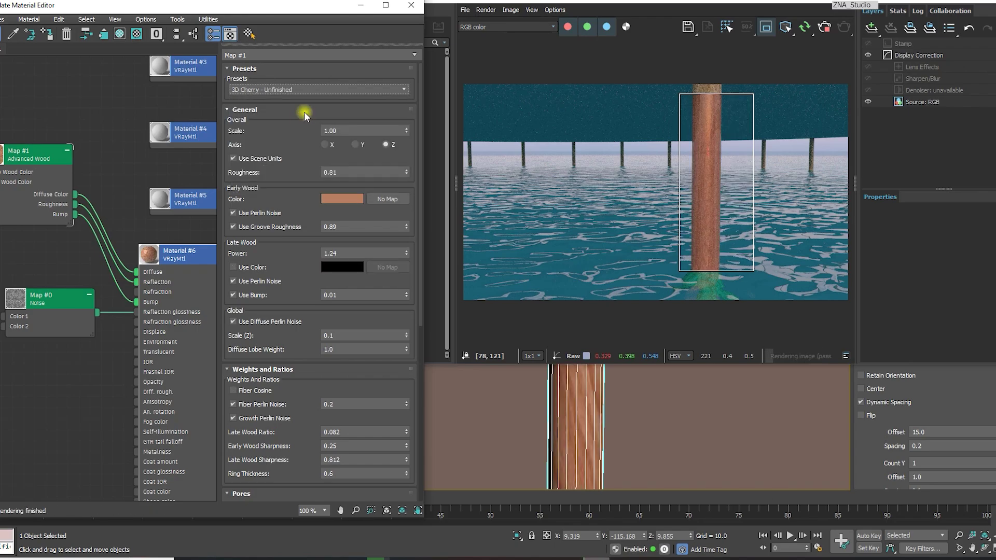
click(301, 90)
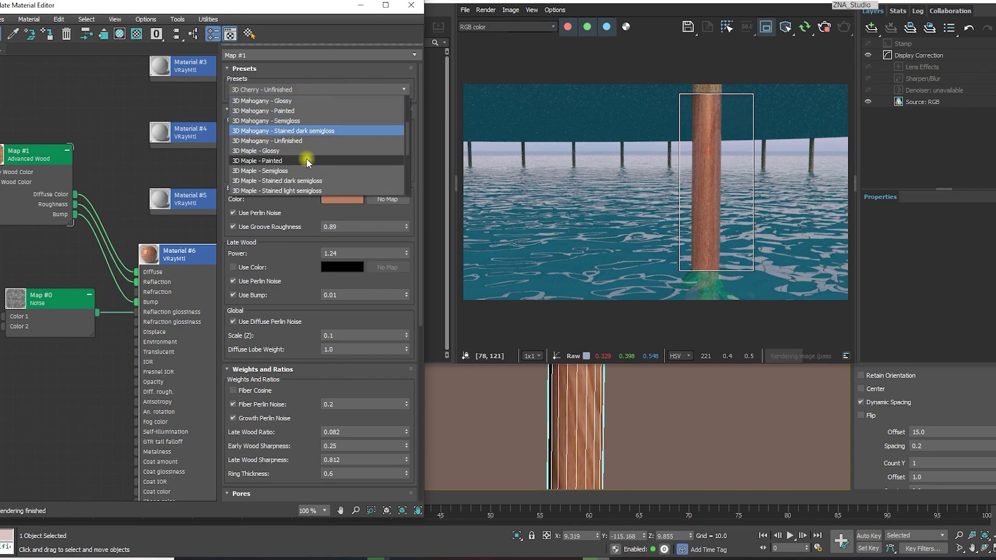
click(303, 141)
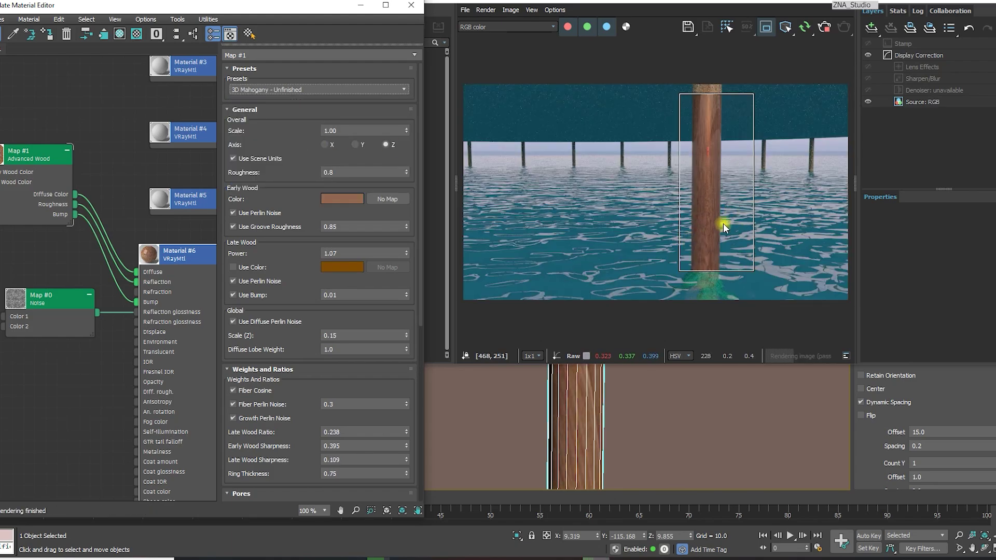
mouse_move(710, 186)
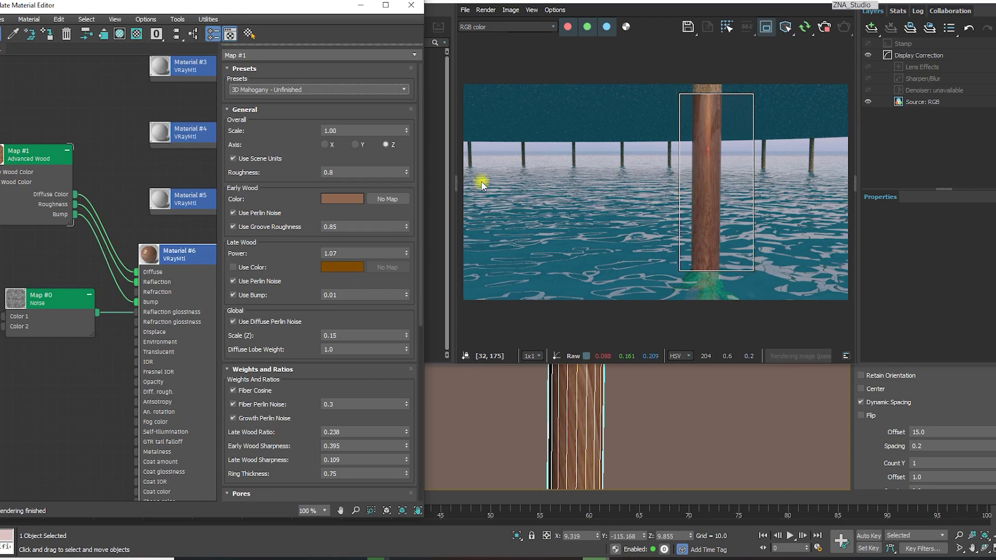
Try a UVW Map modifier with capped cylindrical mapping on the arrayed pier columns.
drag(786, 6, 580, 2)
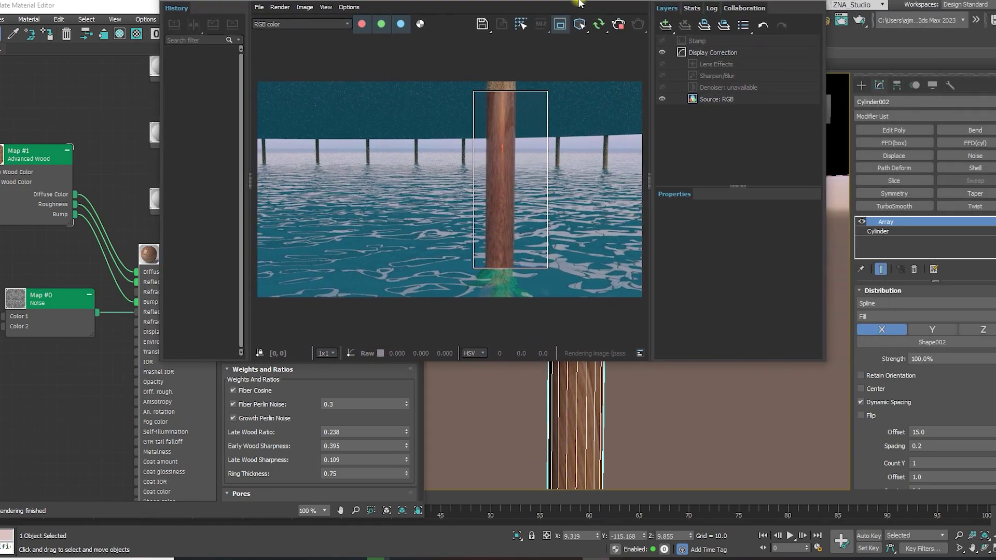
click(893, 115)
text(uv)
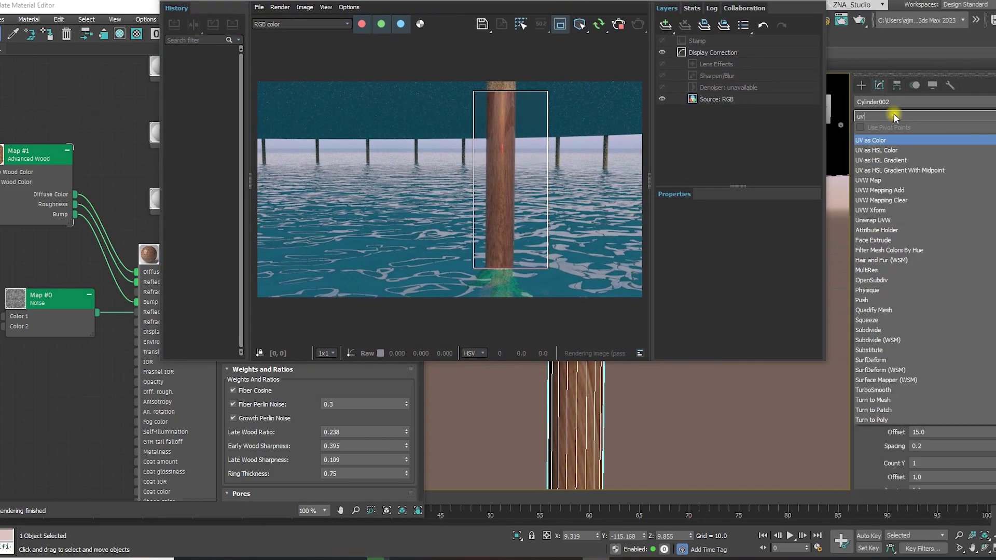
text(w)
key(Return)
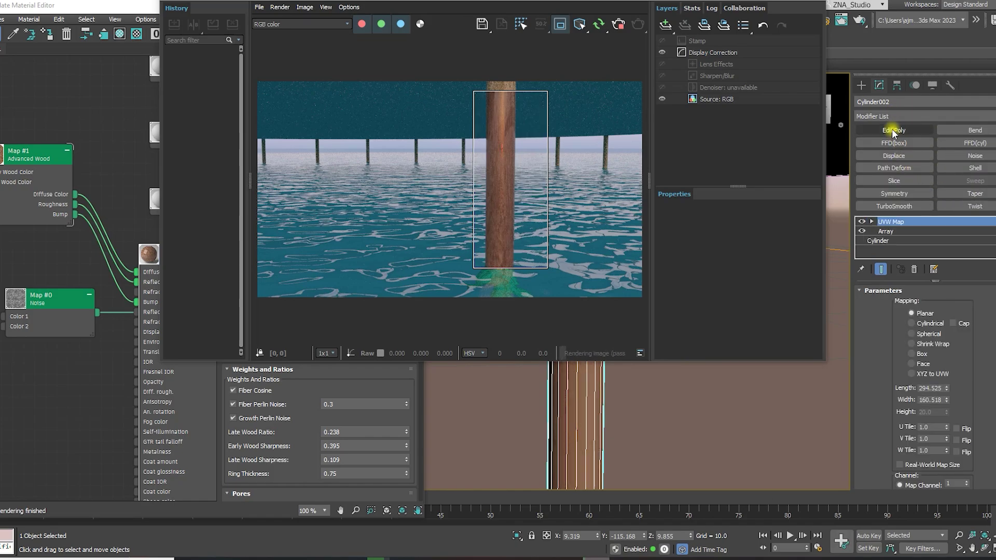
click(911, 323)
click(955, 324)
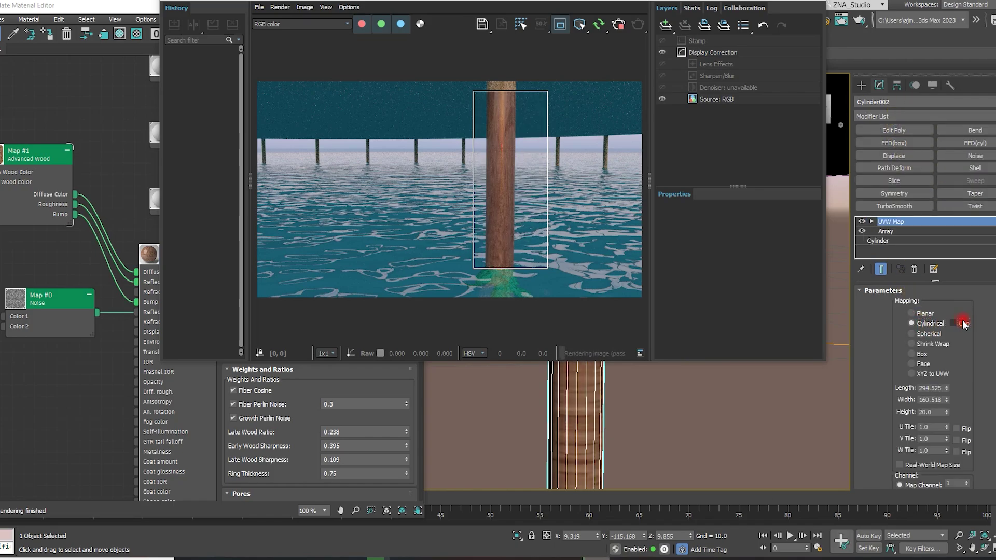
Check the column's wood grain in the render and delete the UVW Map modifier from the arrayed columns.
scroll(505, 173, up, 2)
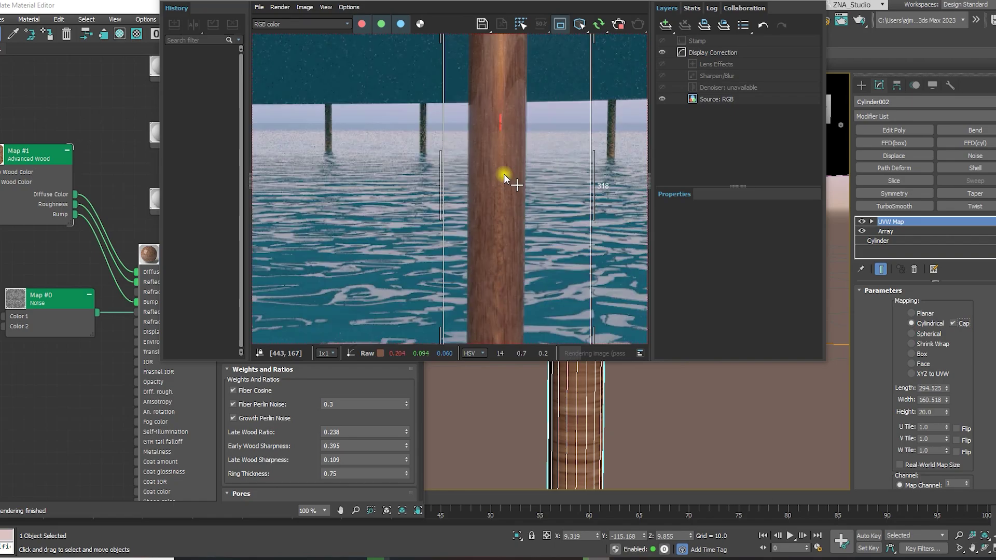
scroll(513, 176, down, 2)
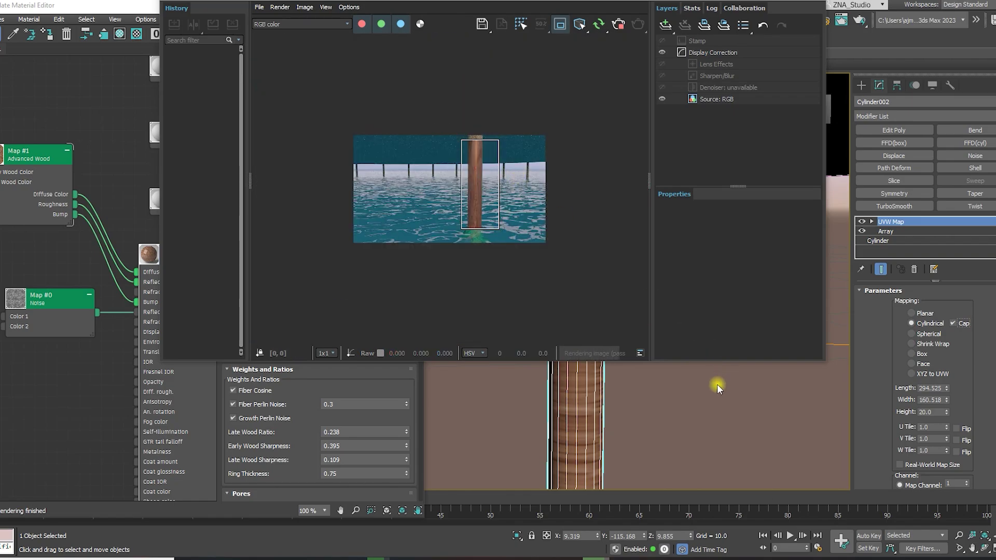
scroll(745, 418, down, 3)
scroll(745, 419, down, 2)
scroll(746, 418, up, 1)
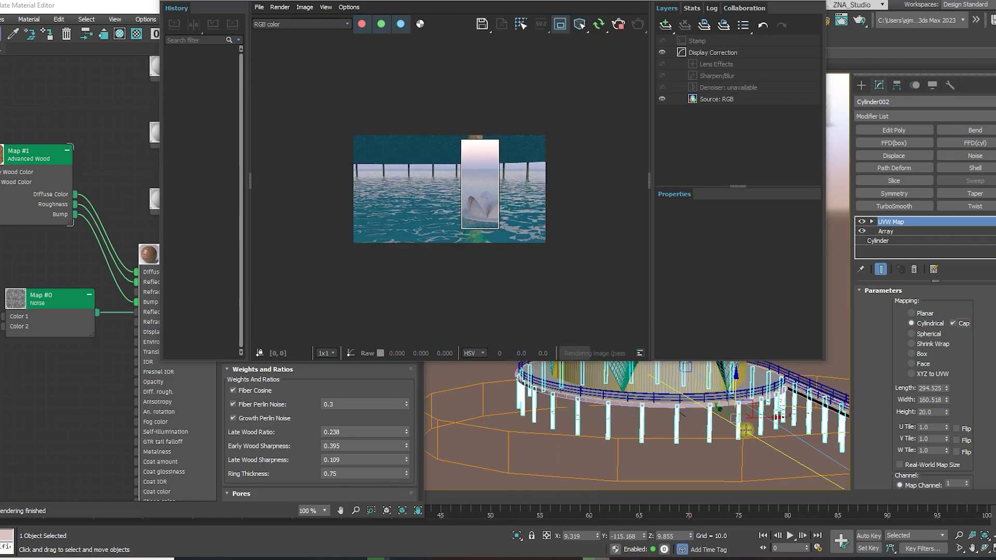
right_click(896, 224)
click(907, 243)
Create separate column objects from the Array modifier and select a single column.
drag(891, 422, 925, 179)
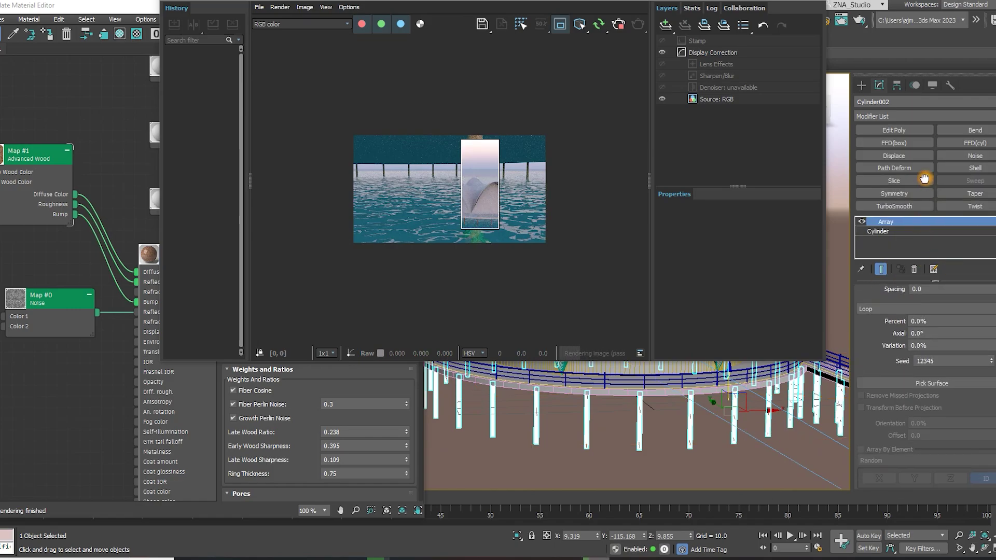
scroll(873, 458, down, 5)
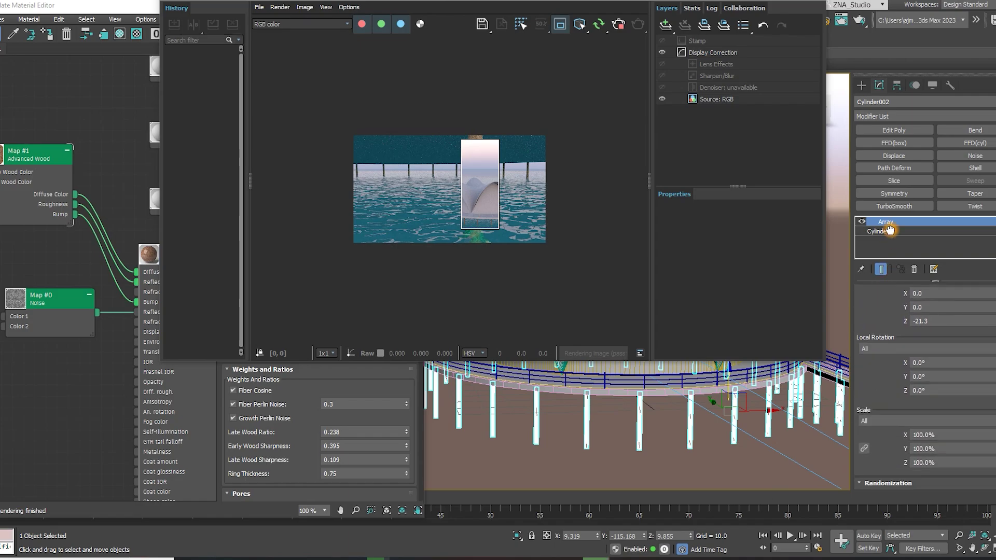
drag(872, 441, 891, 180)
drag(872, 439, 873, 283)
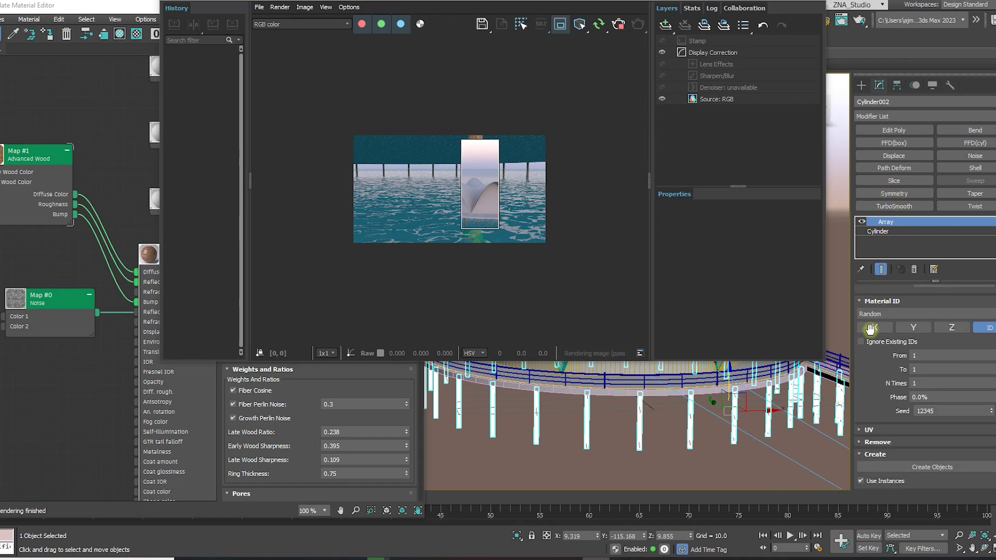
click(739, 428)
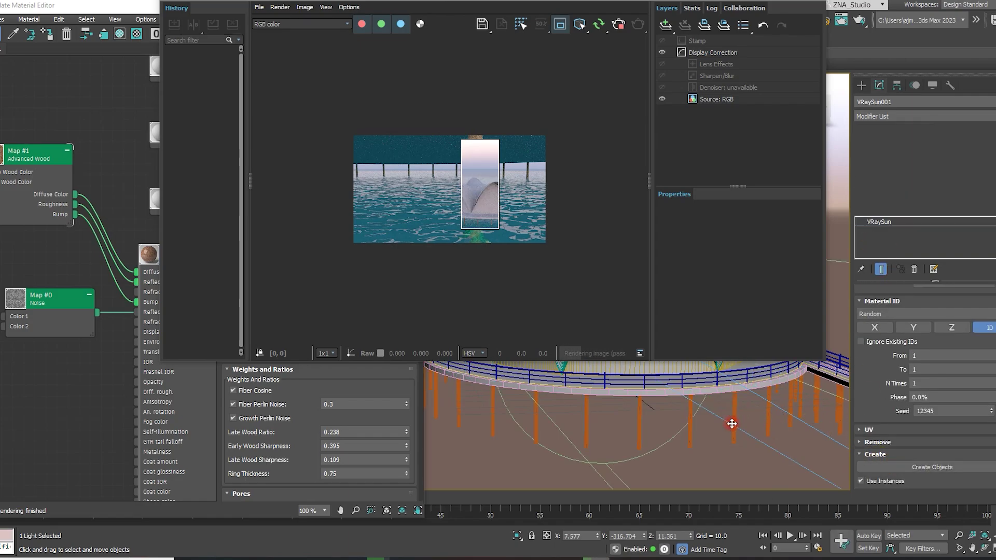
scroll(695, 415, up, 5)
click(670, 418)
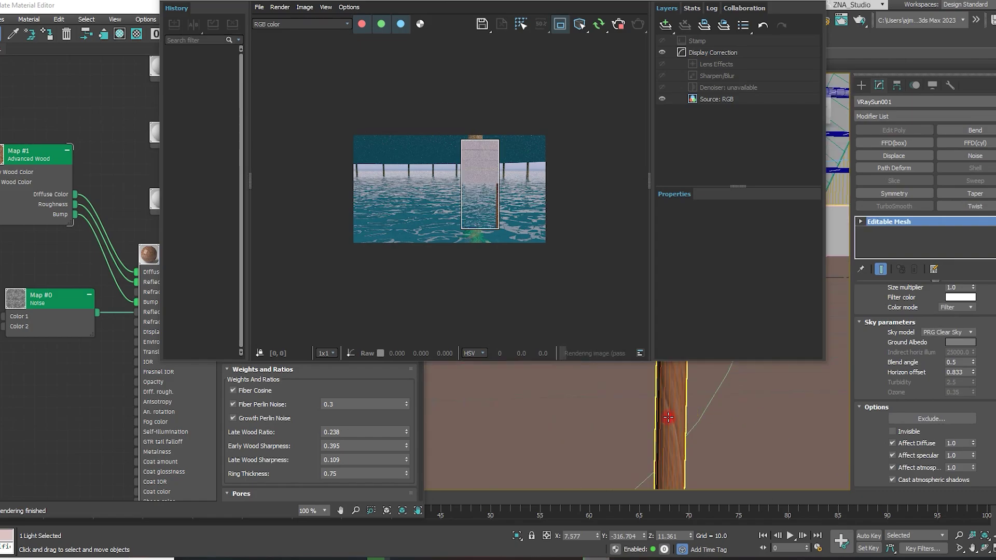
Try to add a UVW mapping modifier to the selected single column.
click(889, 117)
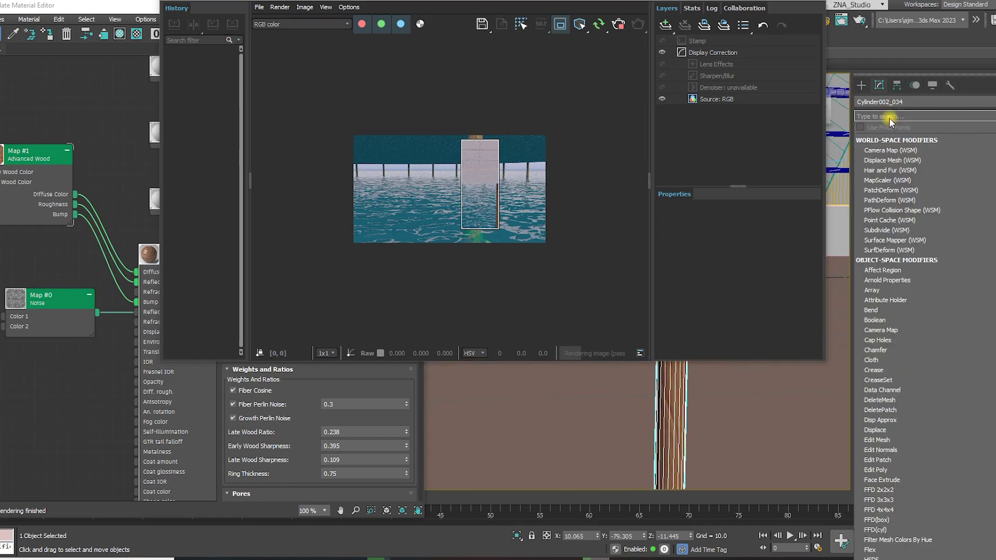
text(uw)
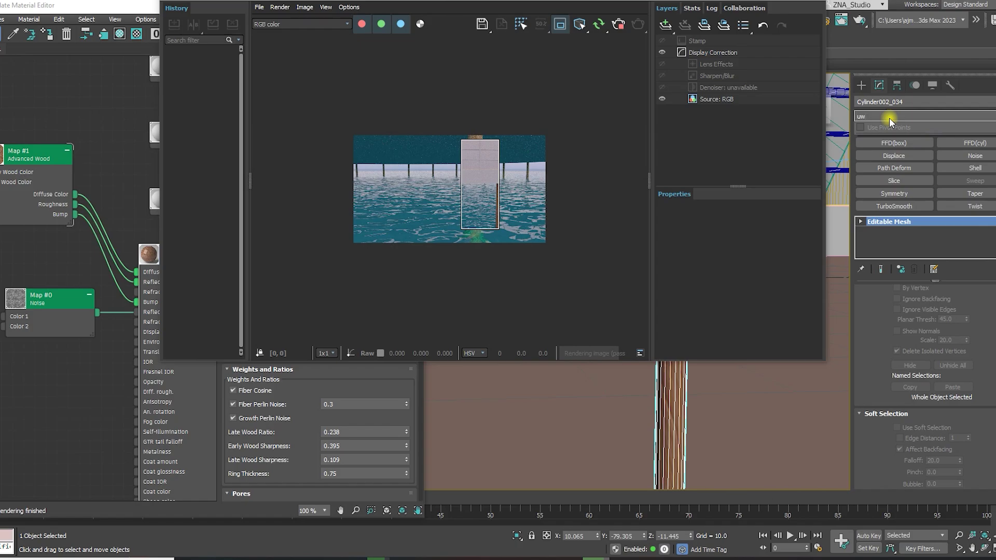
key(BackSpace)
text(vw)
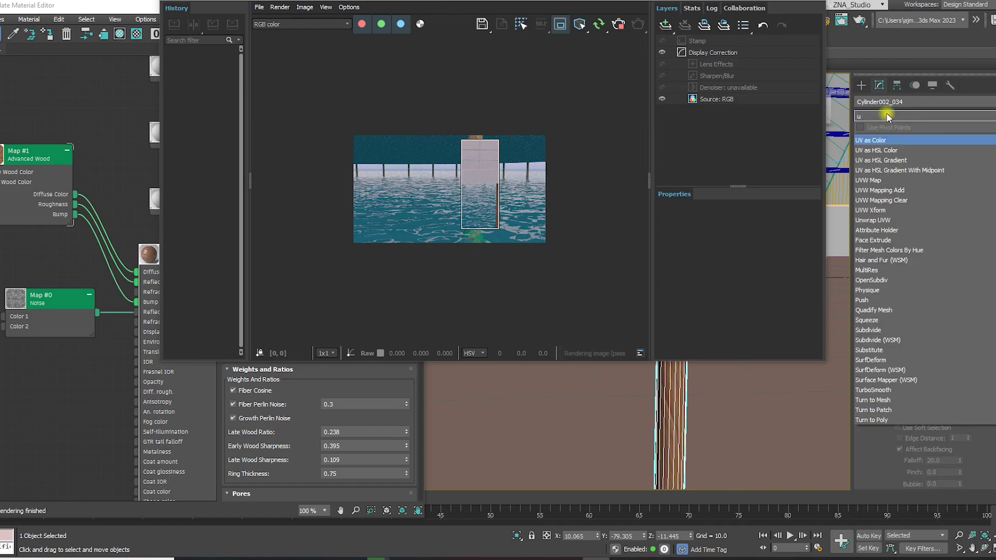
Bring the selected column into the render region and inspect its mahogany grain.
middle_drag(665, 402, 596, 384)
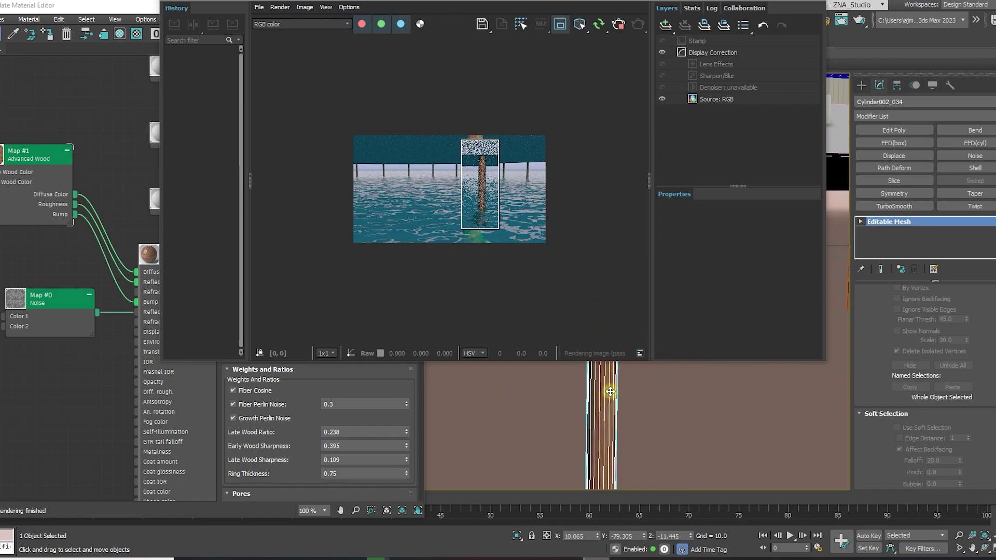
scroll(611, 391, up, 2)
middle_drag(611, 454, 611, 498)
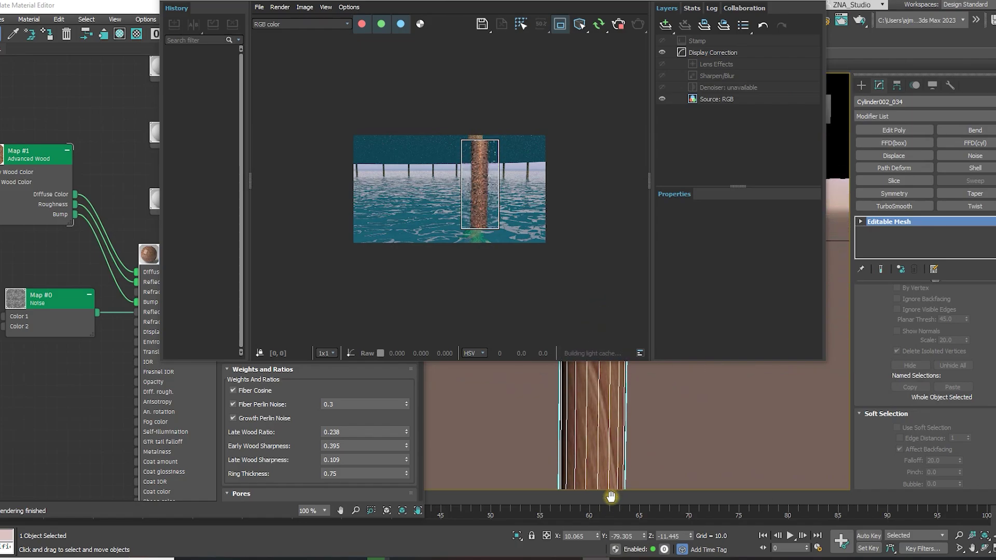
middle_drag(605, 416, 591, 523)
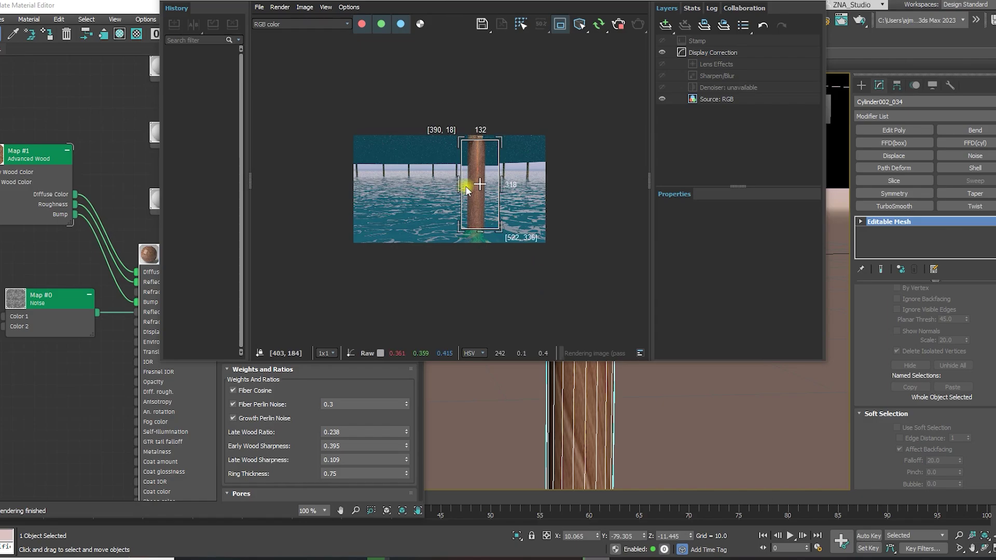
Add a UVW Map modifier to the selected column and set its mapping to Cylindrical.
scroll(464, 187, up, 3)
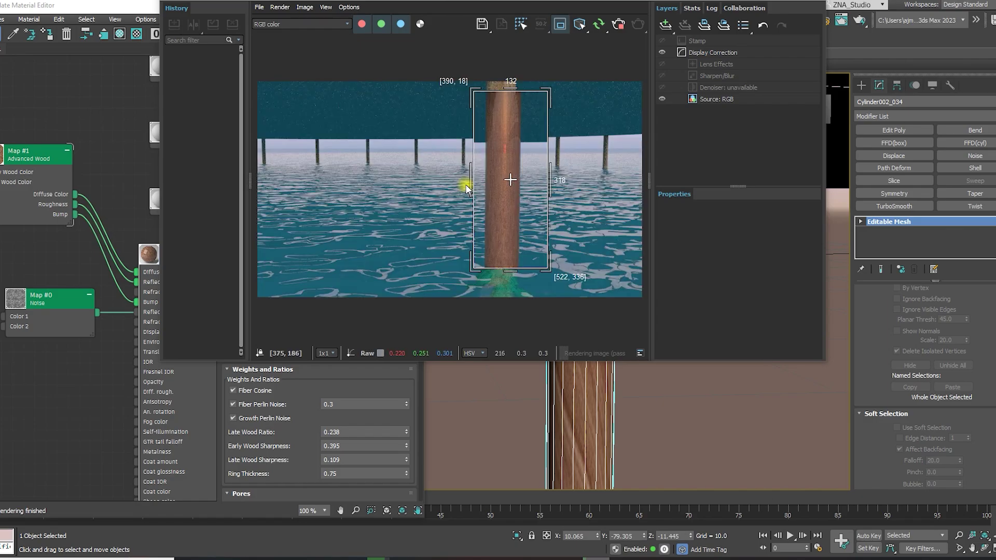
click(900, 116)
text(uvw)
key(Return)
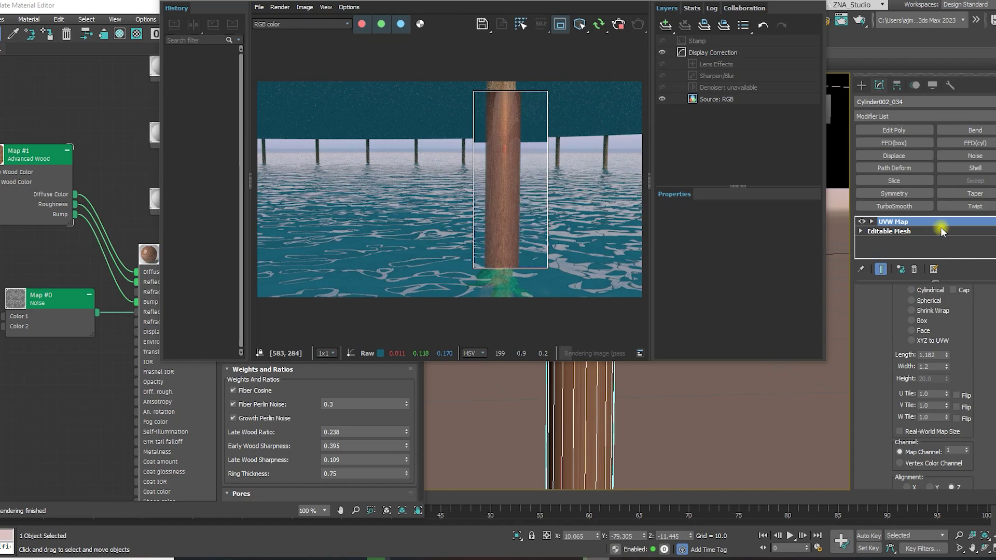
click(908, 294)
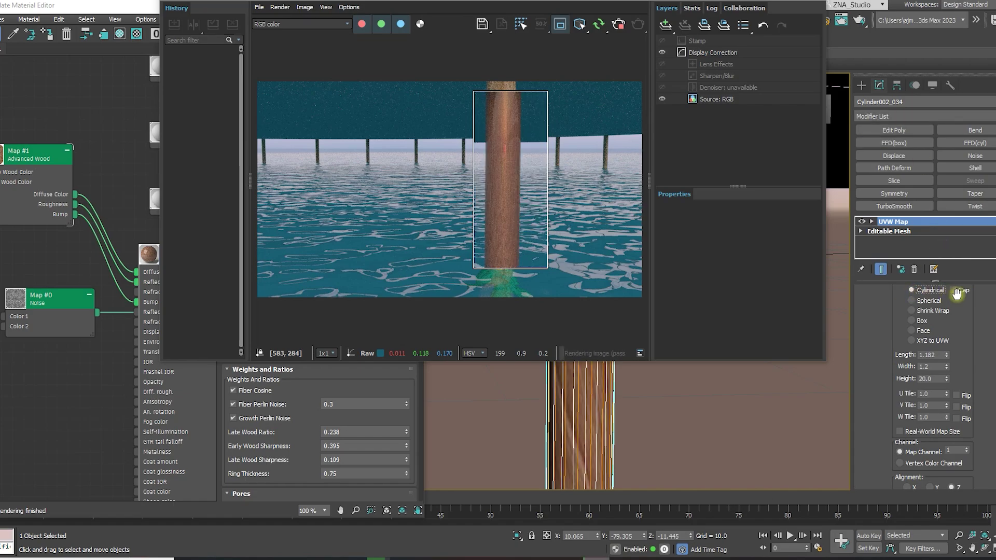
Set the diffuse colour of Material #2 to white.
click(184, 304)
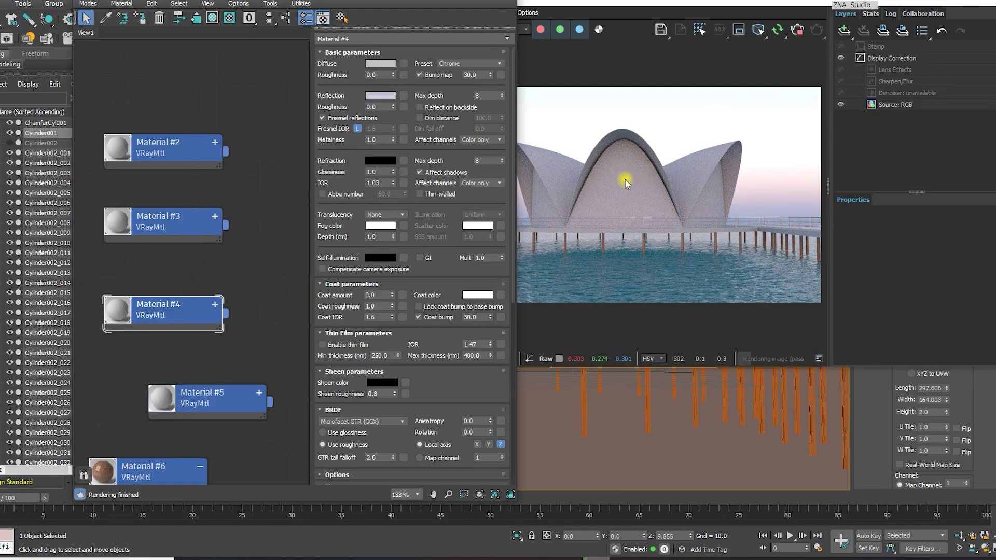
click(184, 149)
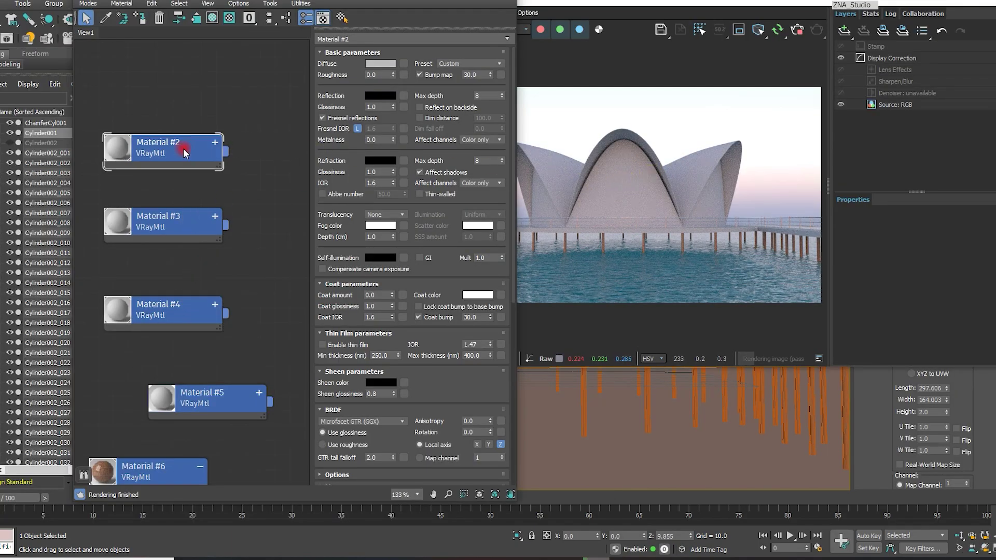
click(381, 62)
drag(189, 187, 194, 118)
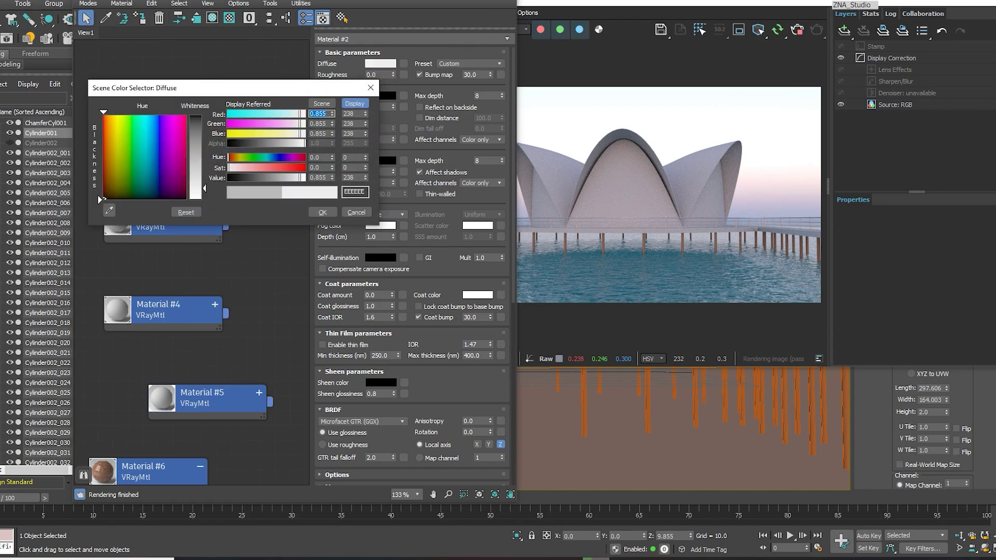
click(322, 212)
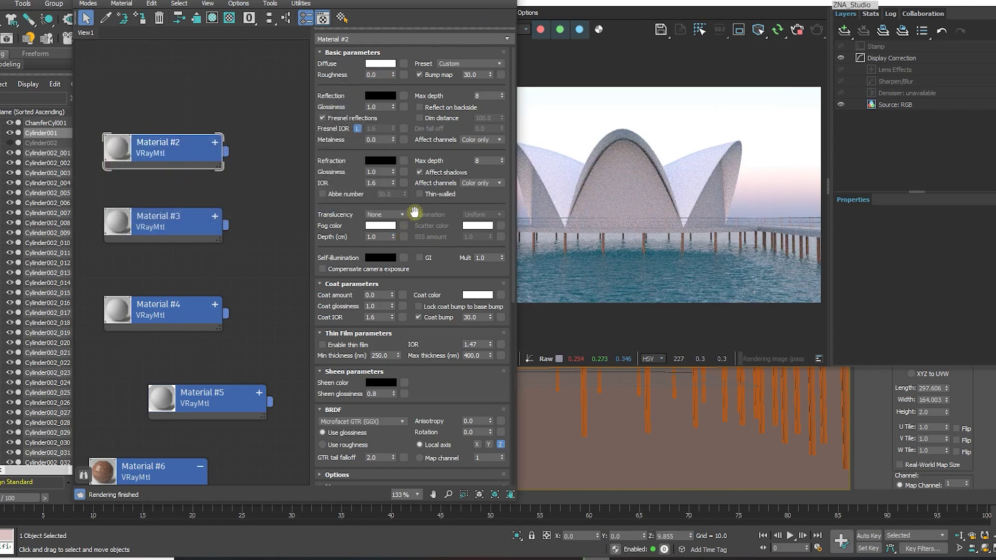
Set the reflection colour of Material #2 to grey A6A6A6.
click(373, 97)
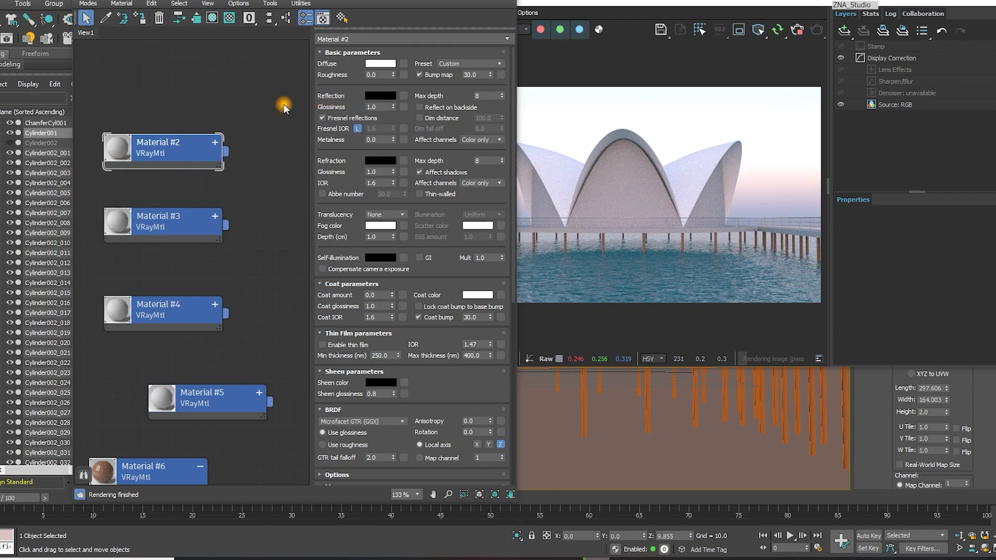
click(152, 167)
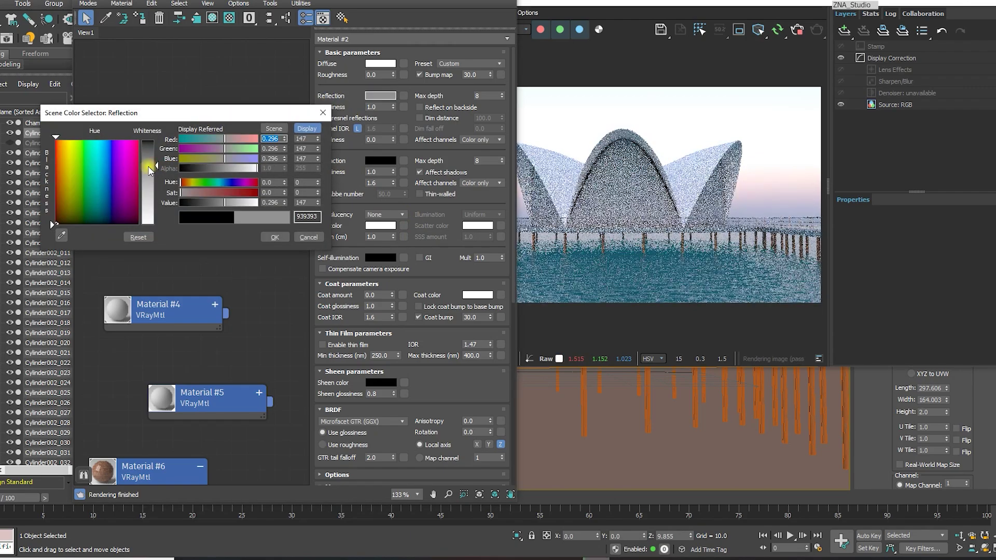
drag(152, 168, 154, 176)
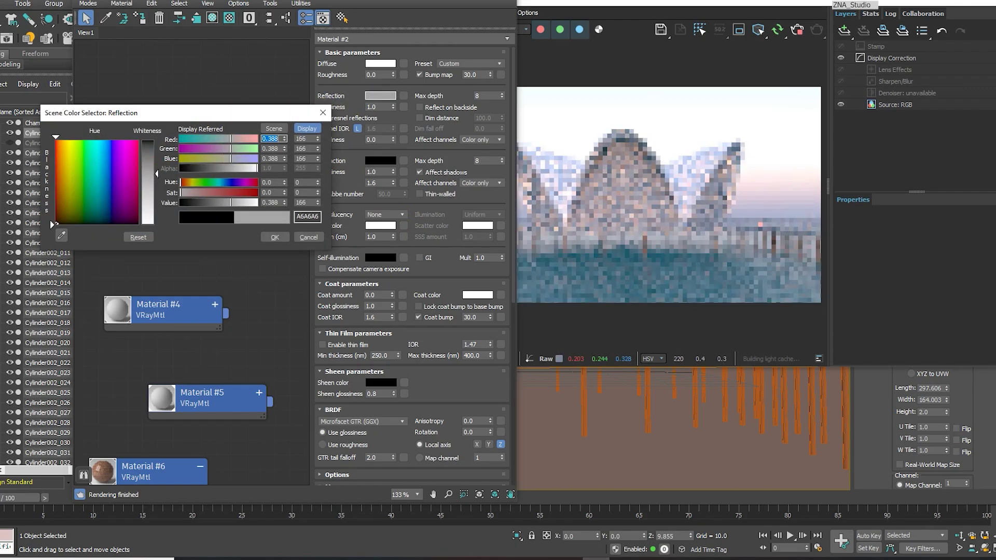
click(275, 237)
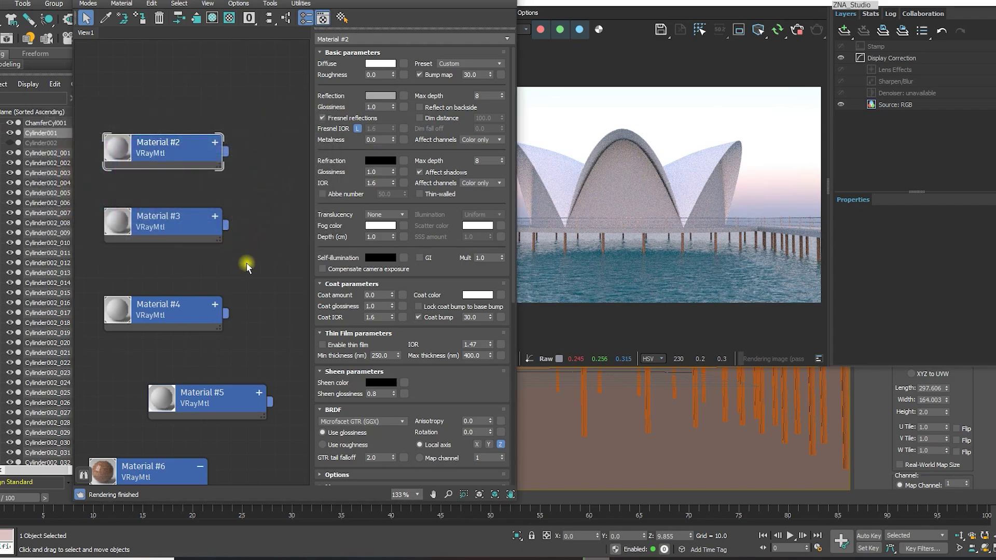
click(157, 226)
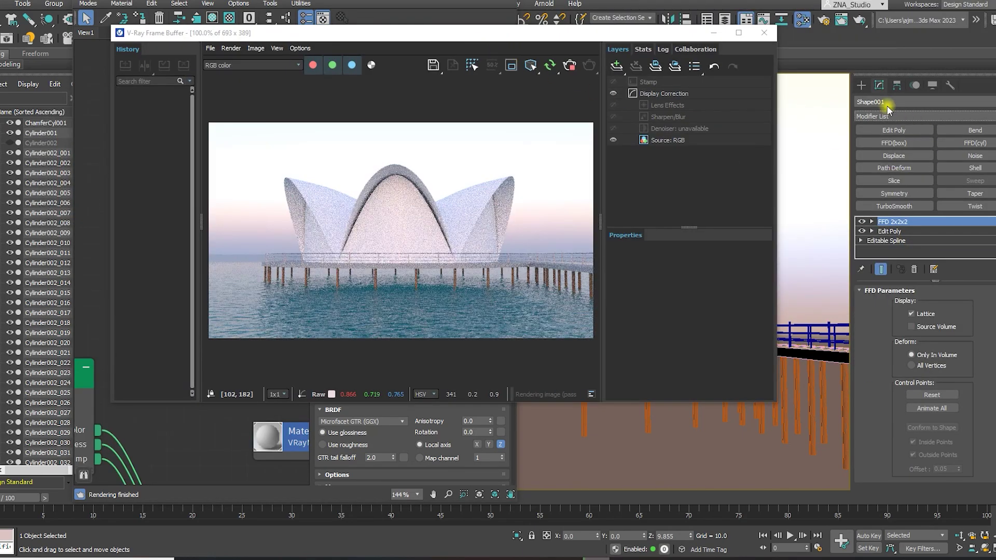
Add a UVW Map modifier with Cylindrical mapping to the curved wall object inside the shell roof.
click(890, 115)
click(890, 115)
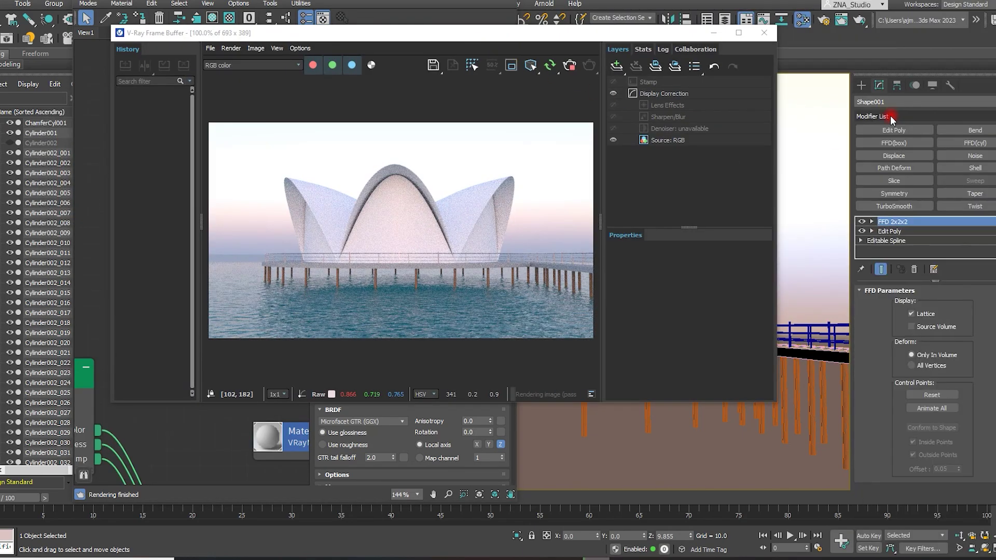
click(714, 33)
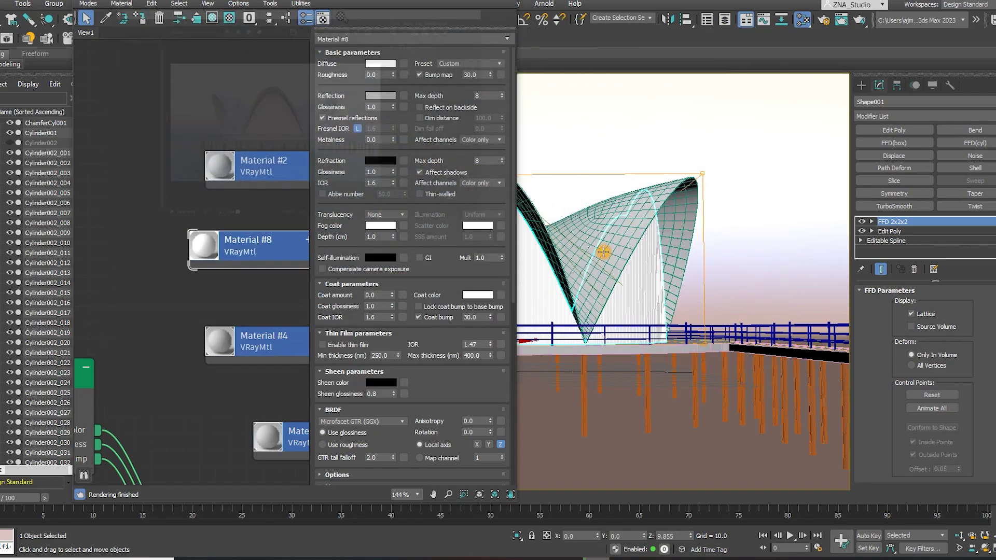
click(909, 117)
text(u)
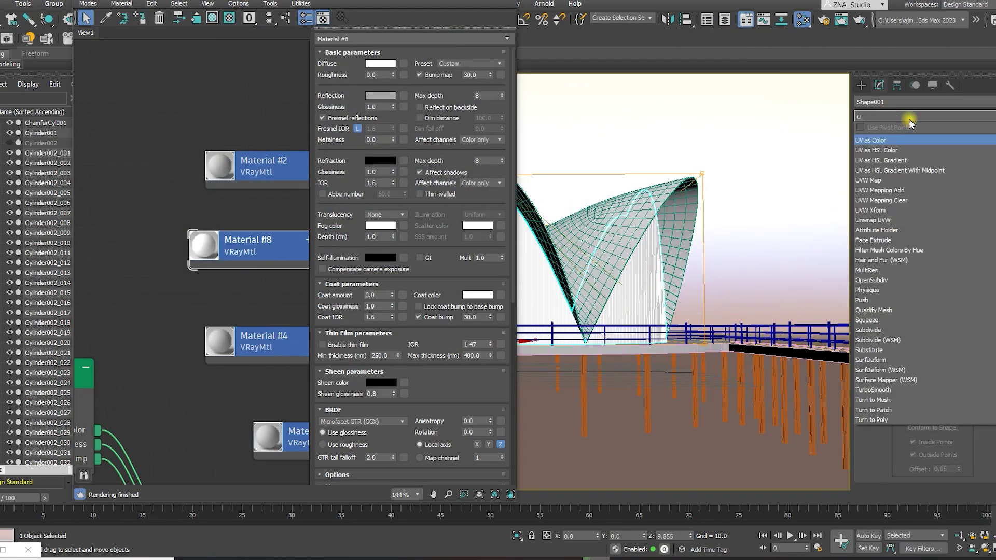
text(vw)
key(Return)
click(912, 323)
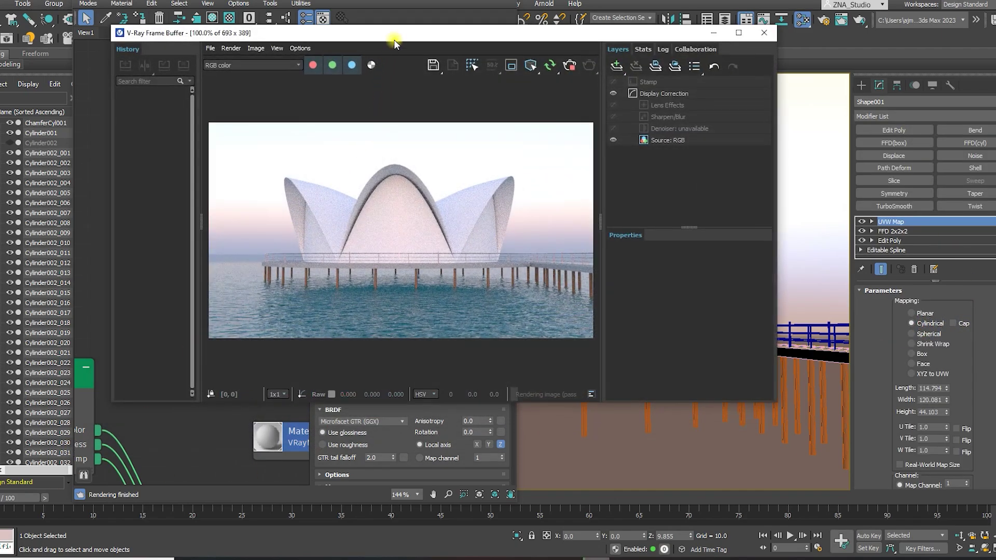
Set the diffuse colour of the wall's Material #8 to deep blue 0000AC.
drag(409, 33, 646, 37)
click(220, 234)
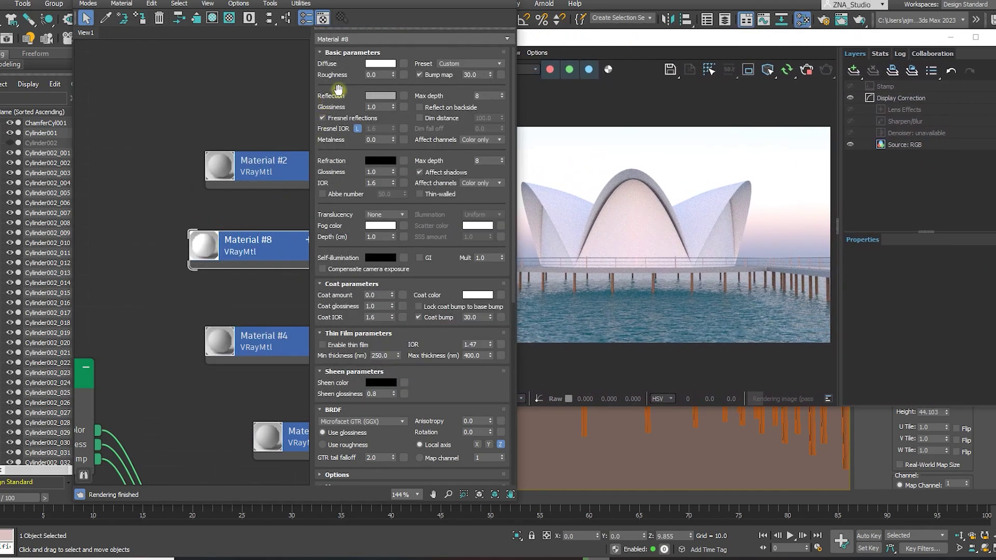
click(380, 64)
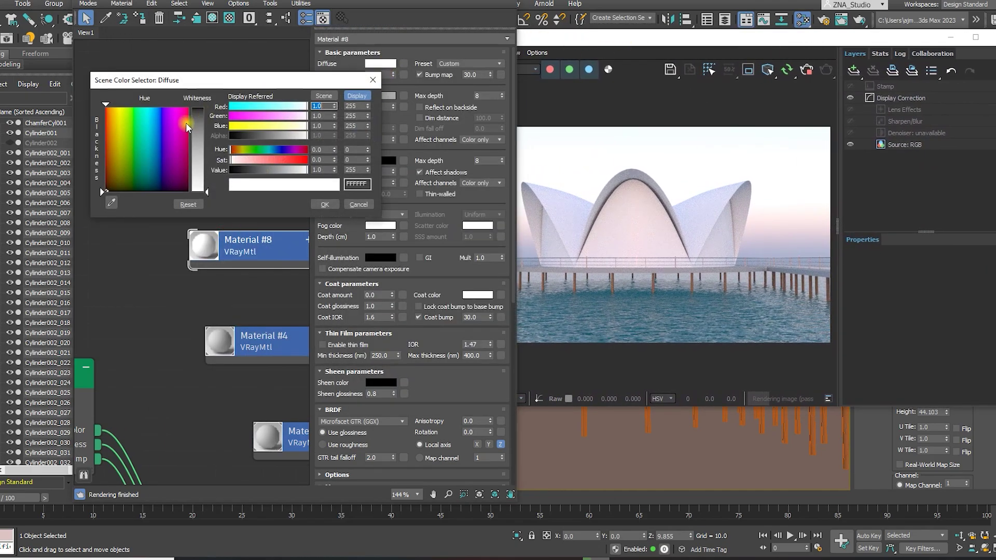
drag(306, 169, 230, 172)
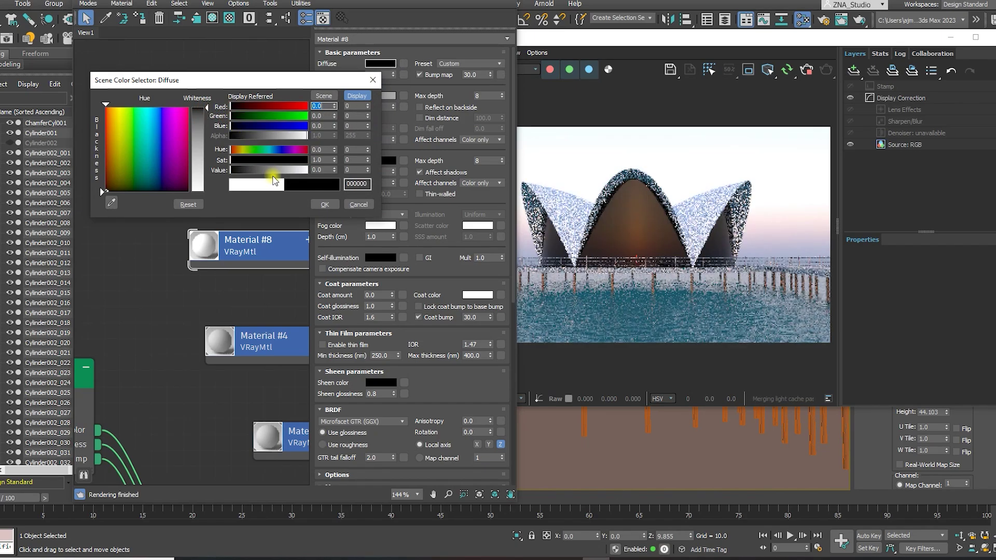
click(318, 203)
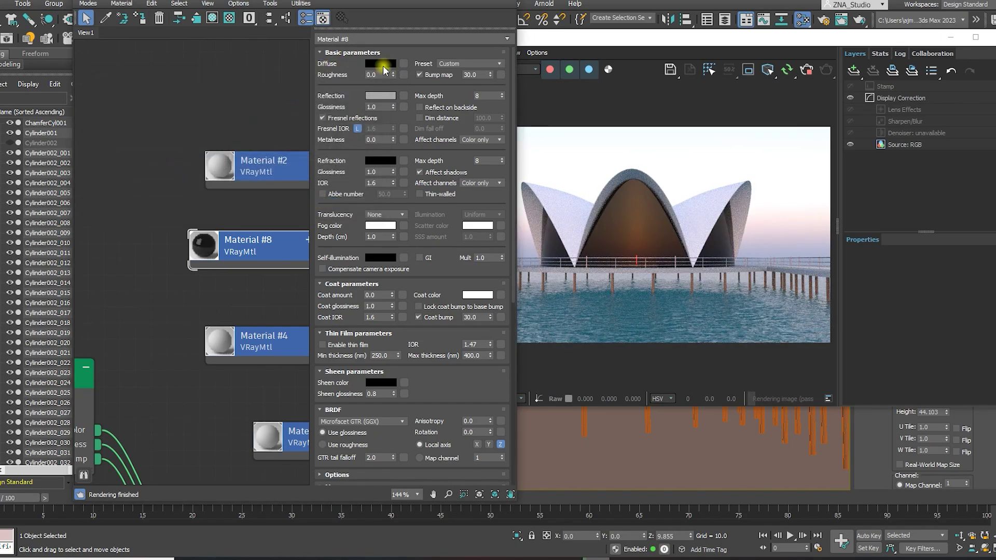
click(383, 66)
mouse_move(262, 124)
mouse_down()
mouse_move(248, 123)
mouse_move(279, 126)
mouse_up()
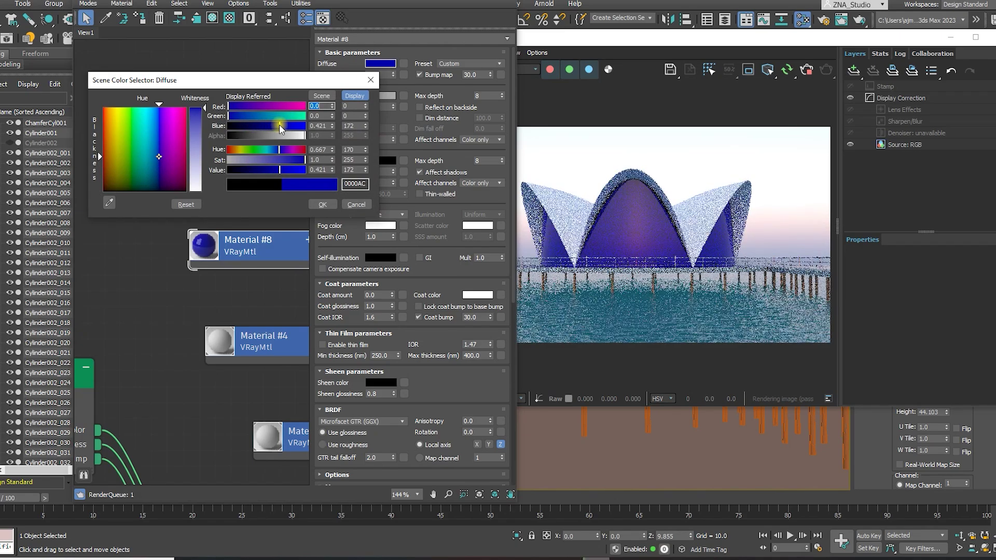
click(322, 204)
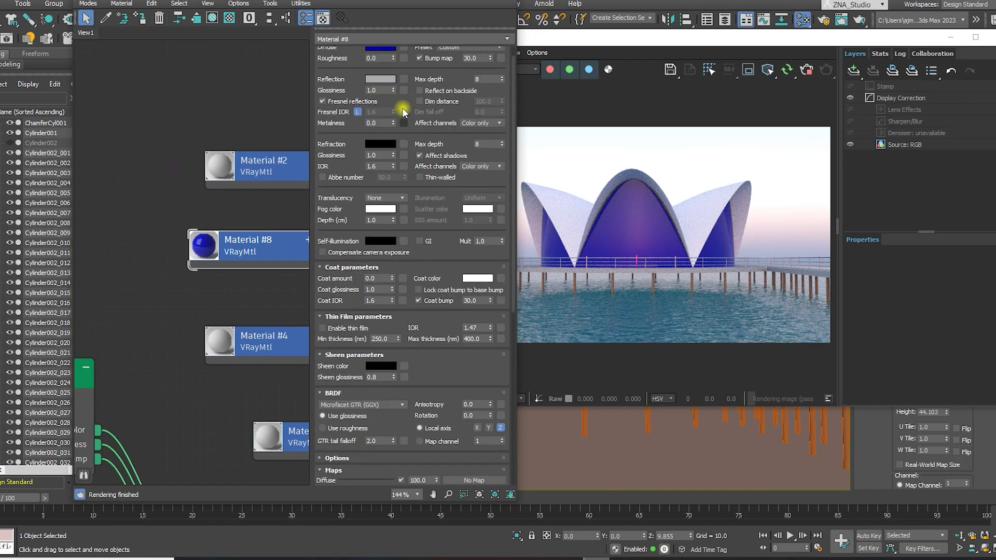
Assign a Tiles map to the diffuse channel of Material #8 and reposition its node beside the material.
click(402, 63)
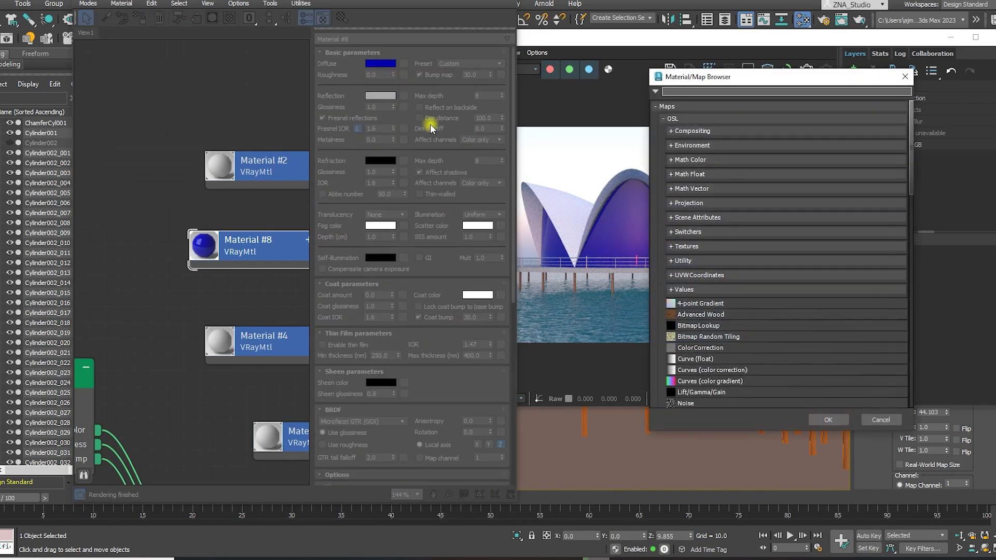
text(til)
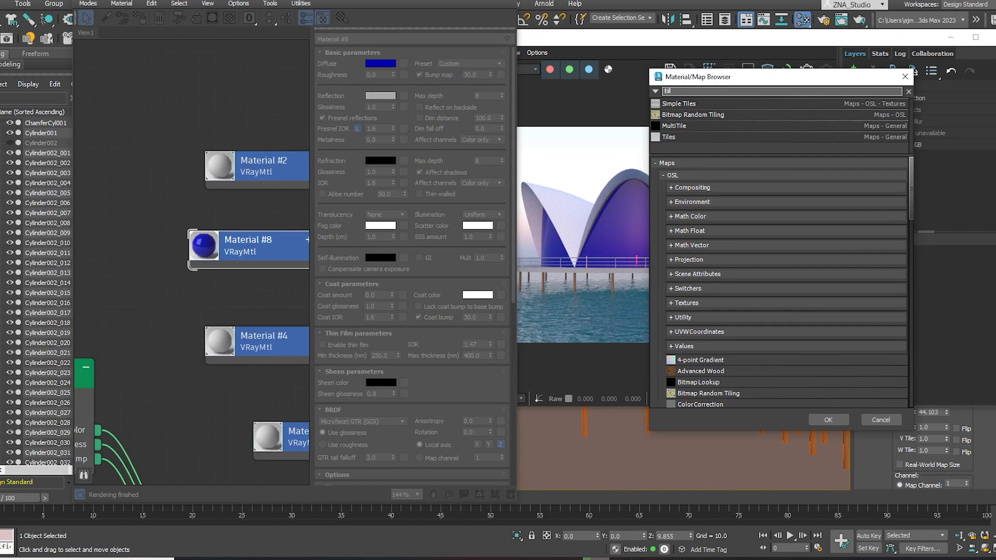
double_click(670, 137)
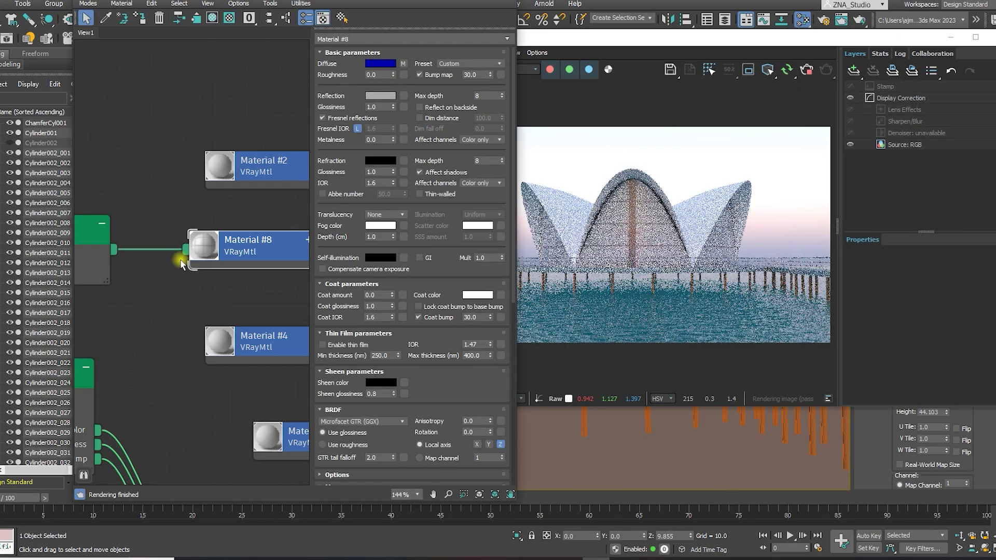
middle_drag(200, 252, 338, 258)
drag(216, 232, 280, 216)
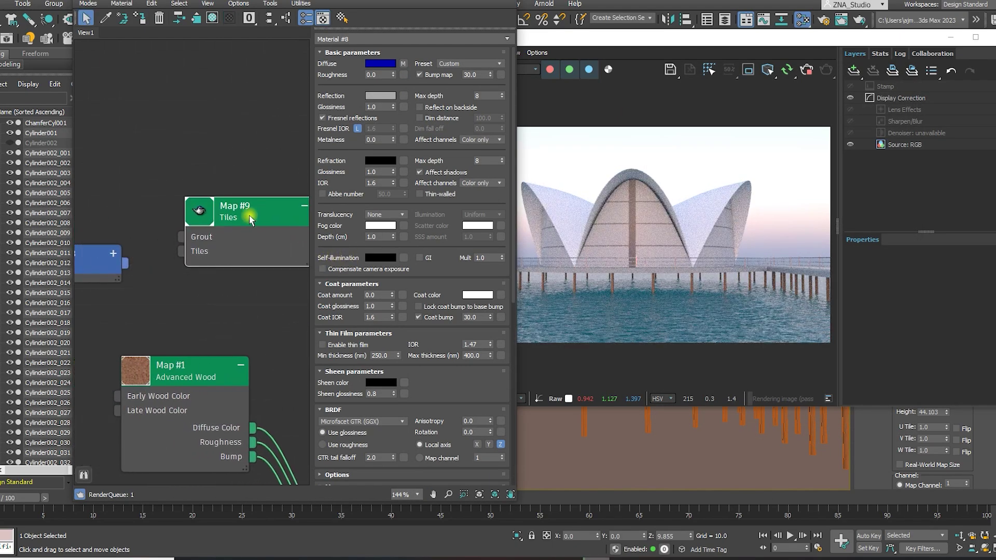
Set the Tiles map's tile colour to blue 505DCA and its grout colour to black.
double_click(271, 235)
middle_drag(270, 234, 213, 228)
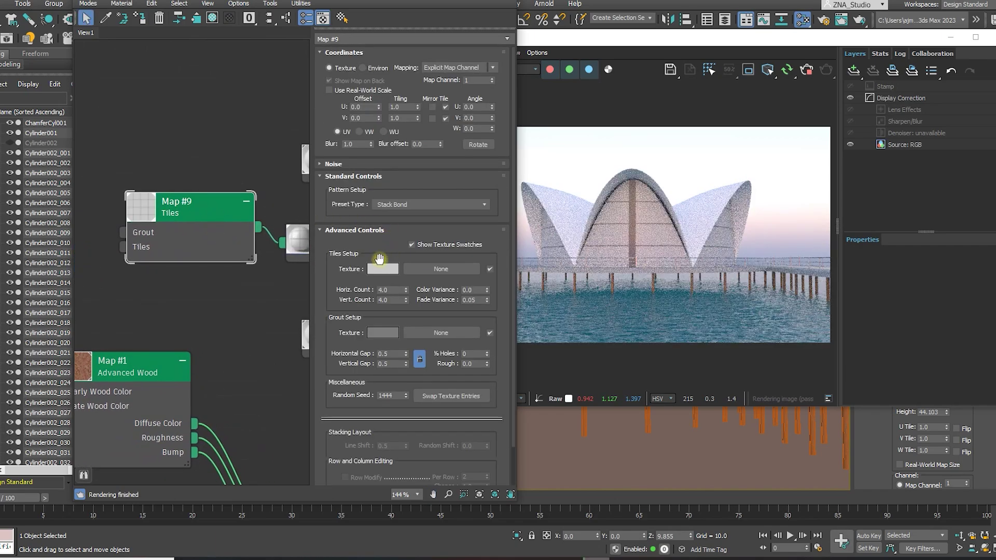
click(382, 270)
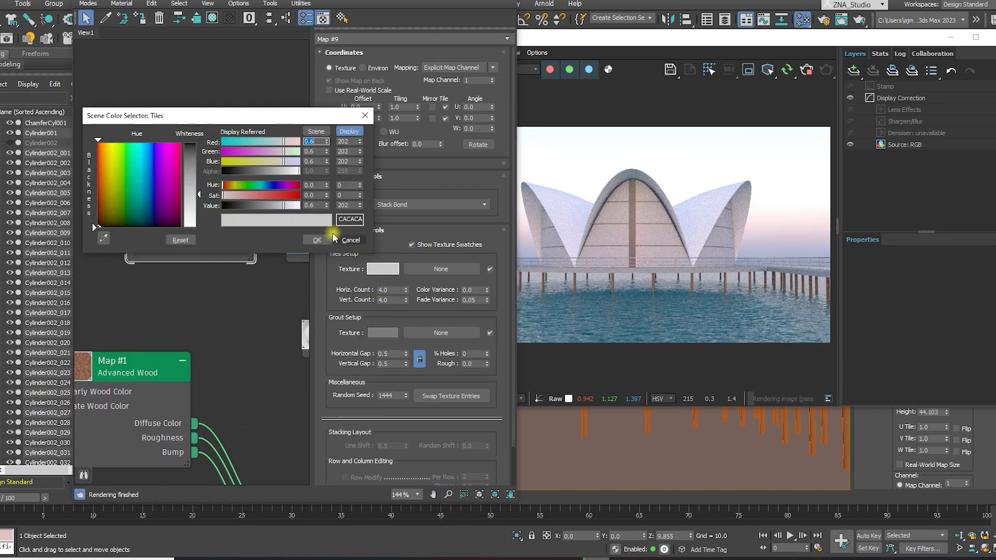
mouse_move(262, 143)
mouse_down()
mouse_move(246, 142)
mouse_move(267, 149)
mouse_move(250, 151)
mouse_up()
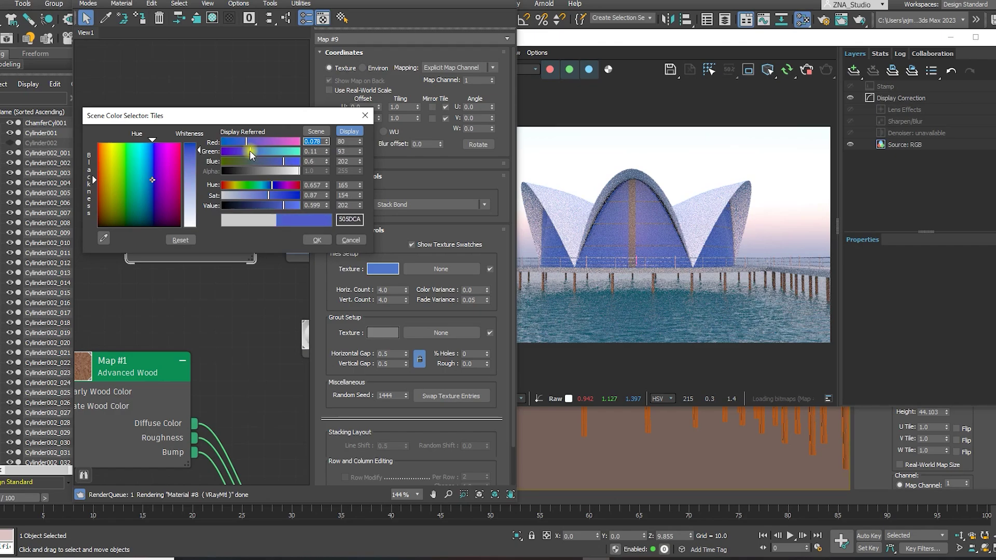
click(313, 239)
click(383, 332)
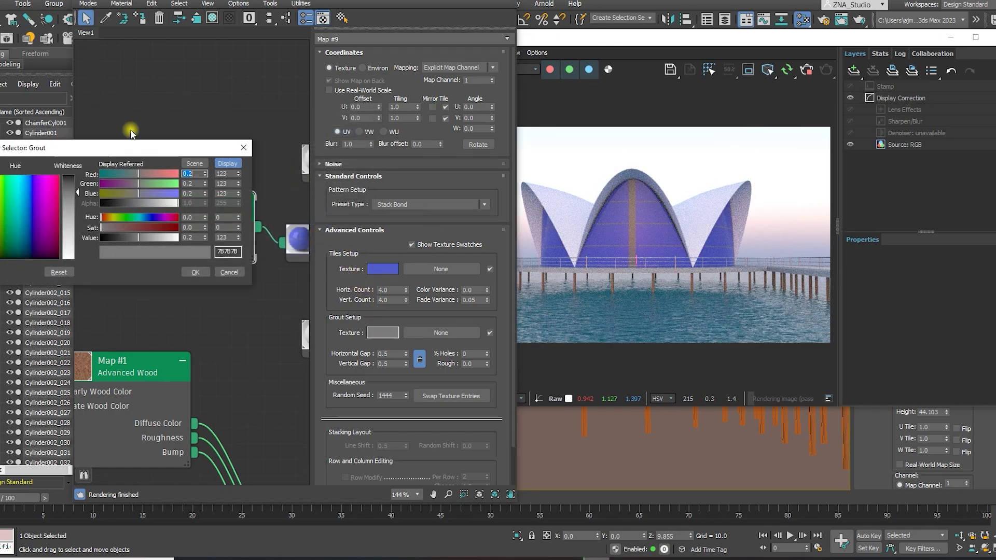
click(195, 272)
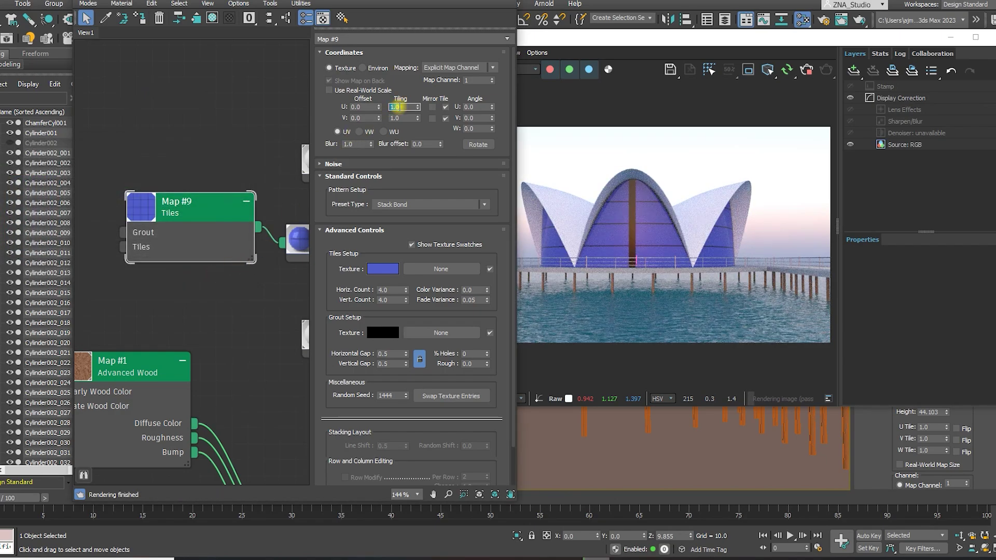
Set the Tiles map's U tiling to 16 and inspect the panel grid on the wall in the render.
text(16)
key(Return)
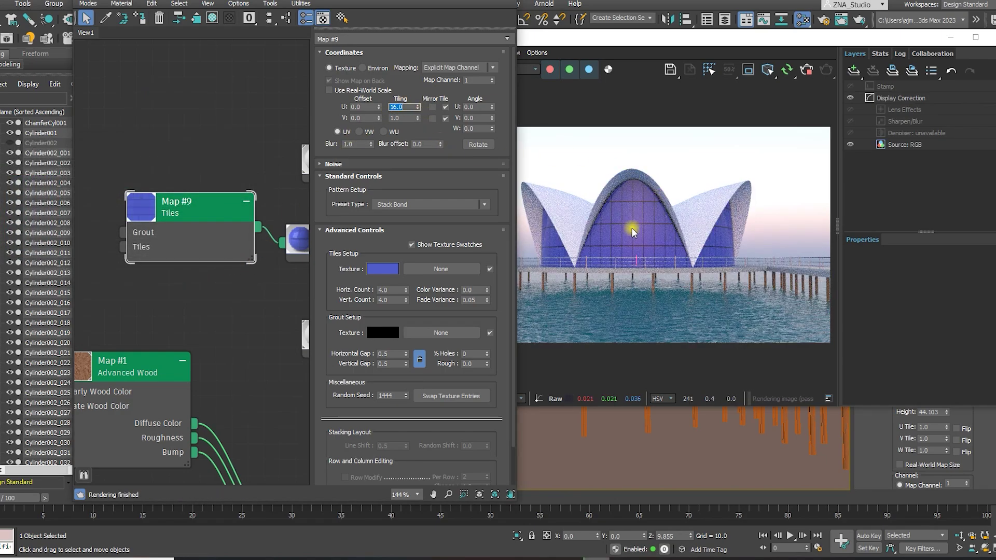
scroll(652, 252, up, 2)
scroll(564, 230, down, 2)
scroll(644, 252, up, 2)
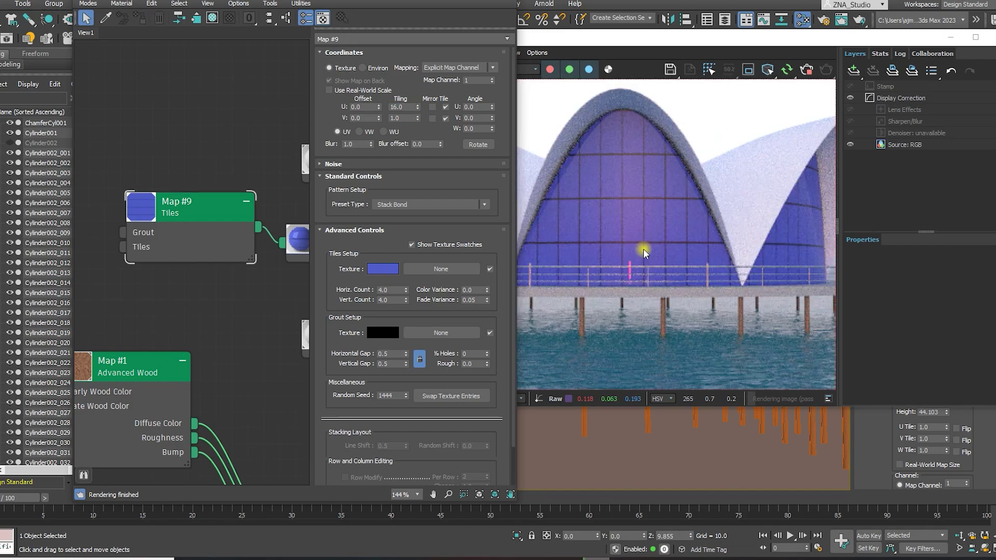
Set Material #8's reflection colour to F6F6F6 and its metalness to 1.0, and inspect the wall in the render.
click(206, 216)
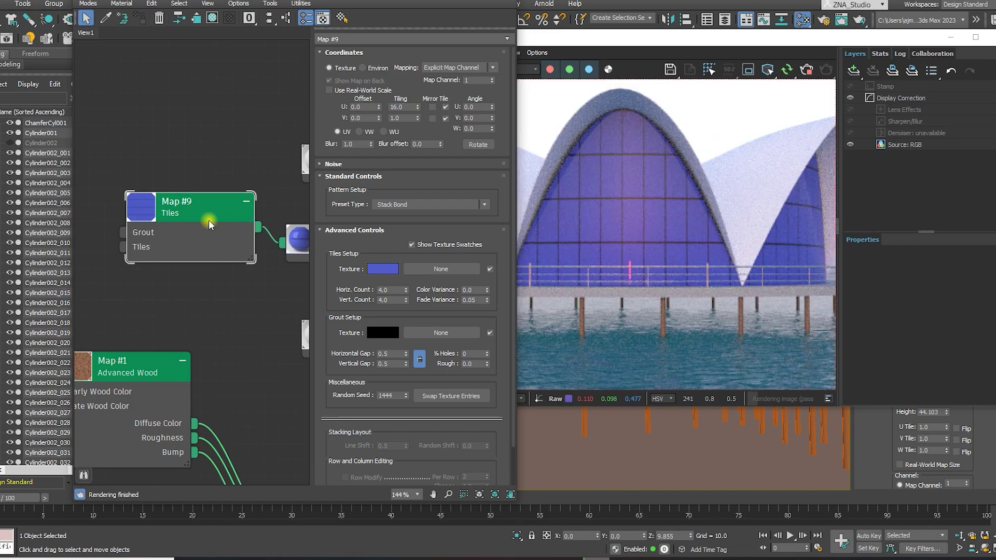
double_click(301, 239)
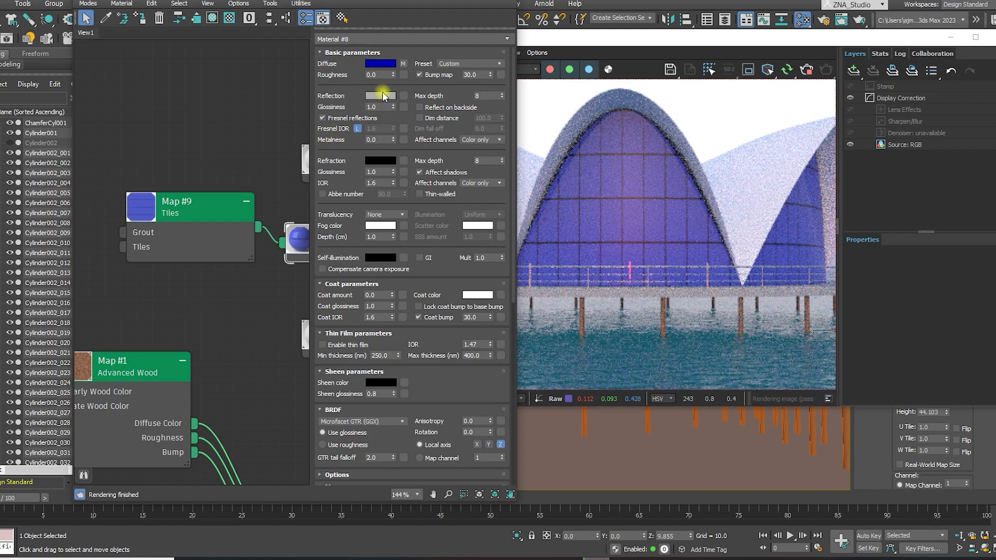
click(381, 94)
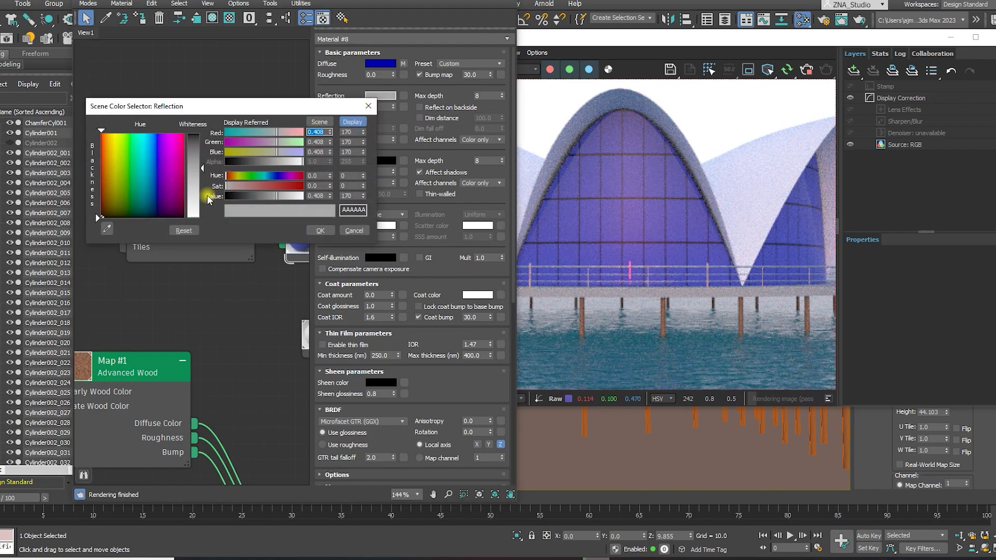
drag(202, 190, 203, 212)
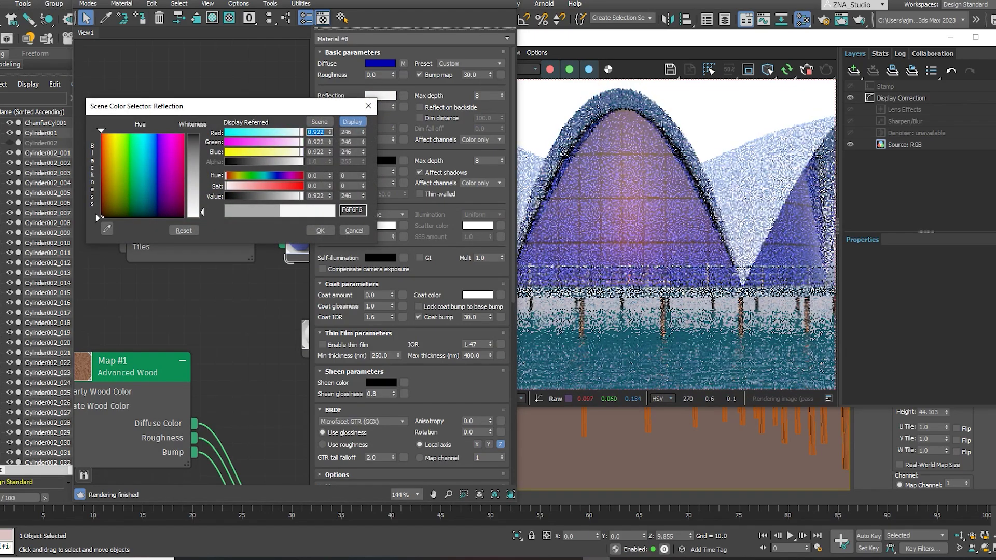
click(318, 230)
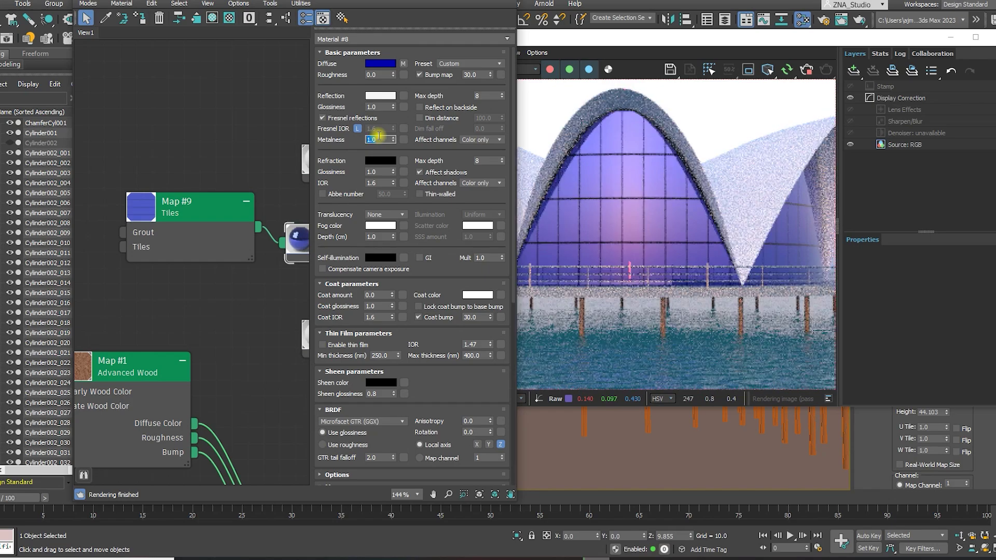
scroll(707, 263, down, 2)
click(727, 287)
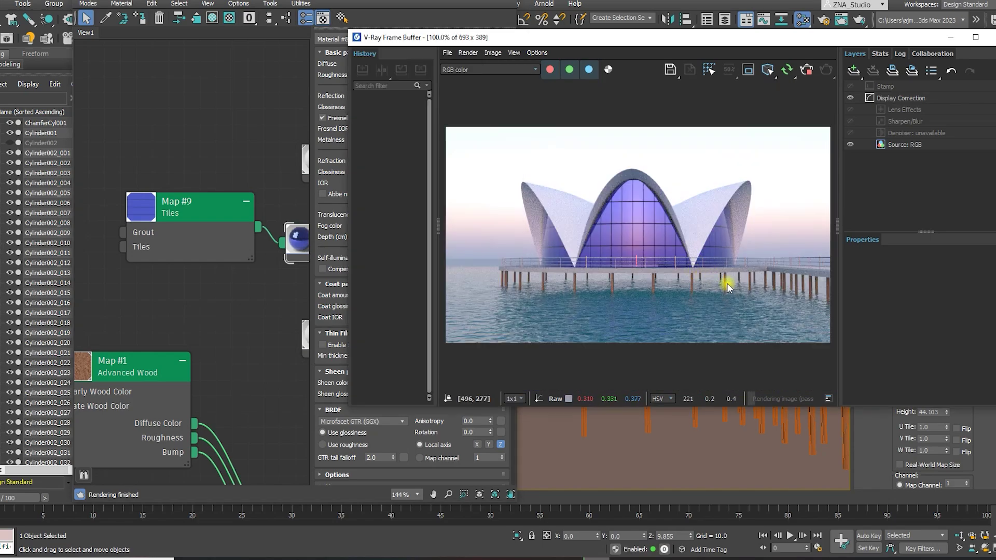
scroll(644, 255, up, 2)
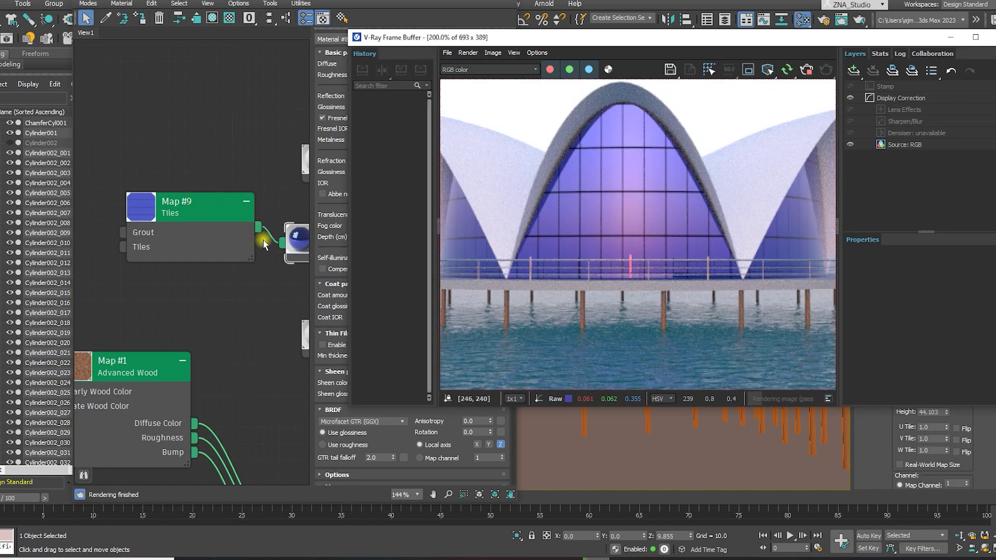
Set Material #8's refraction colour to white FFFFFF and add a TurboSmooth modifier to the wall object Shape001.
middle_drag(287, 246, 229, 231)
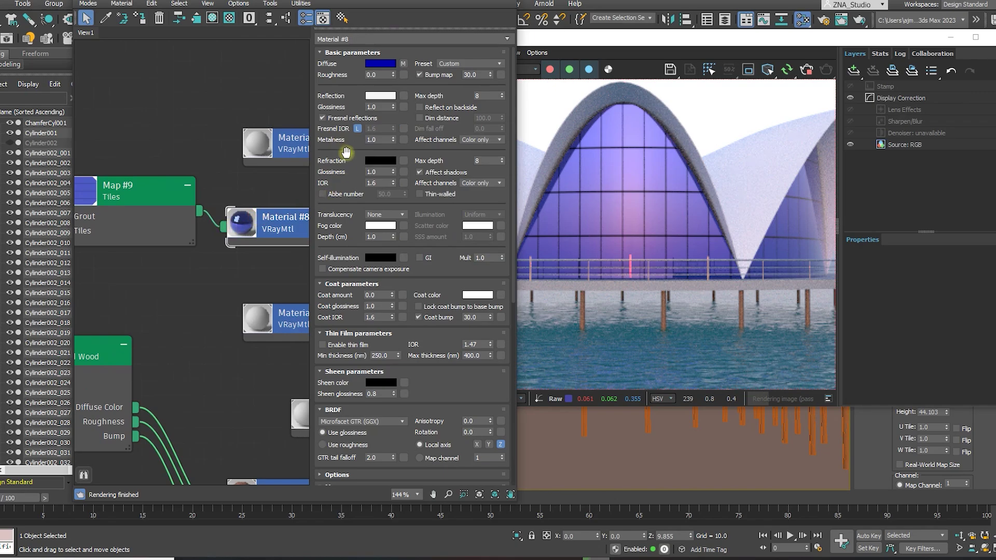
click(378, 165)
drag(203, 55, 203, 139)
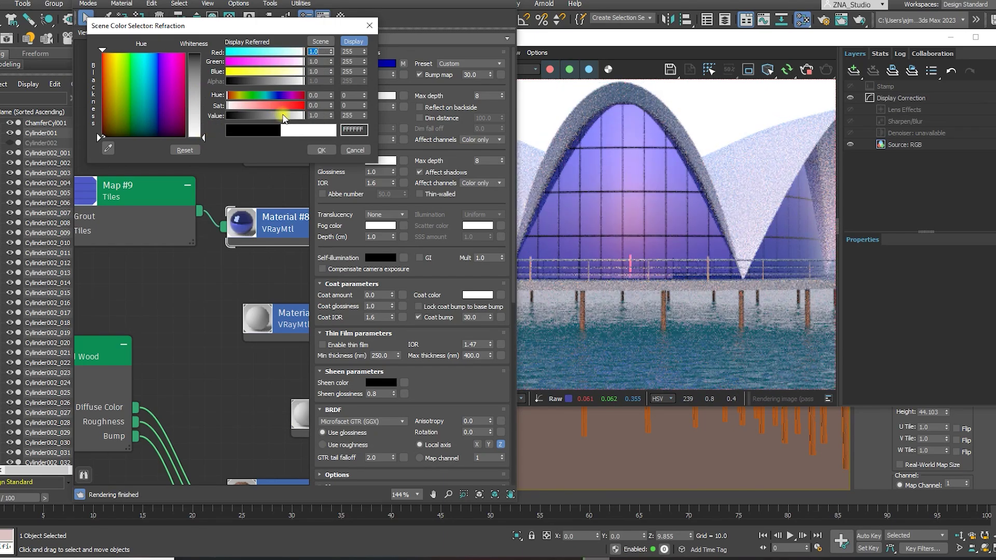
click(320, 151)
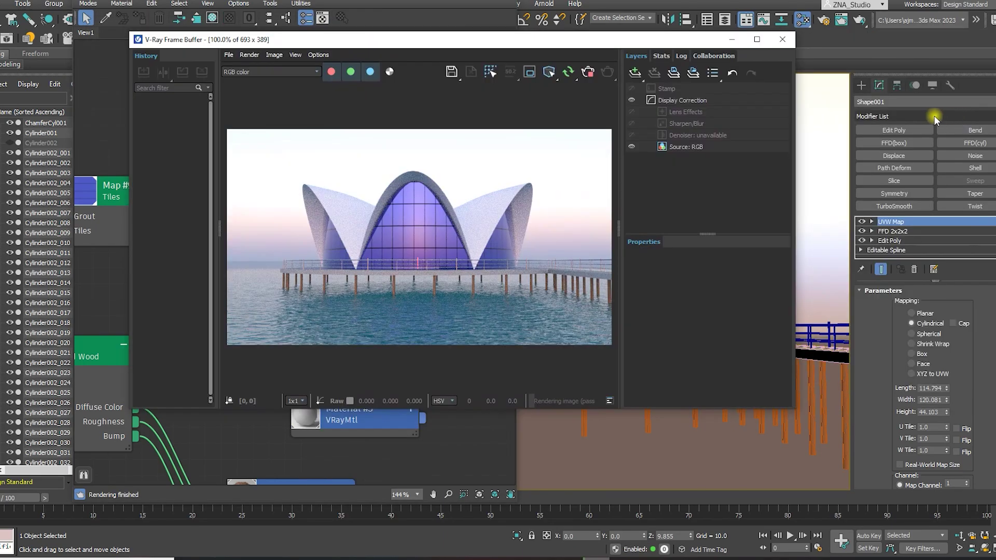
click(895, 206)
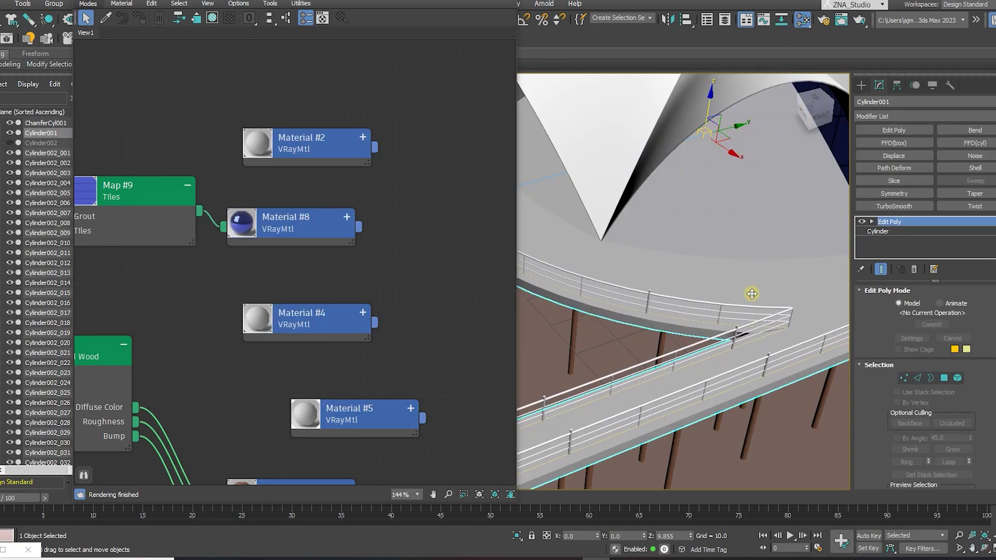
Isolate the deck Cylinder001 and select its top polygons to examine the junction between the round platform and the walkway.
key(alt+q)
scroll(726, 306, up, 4)
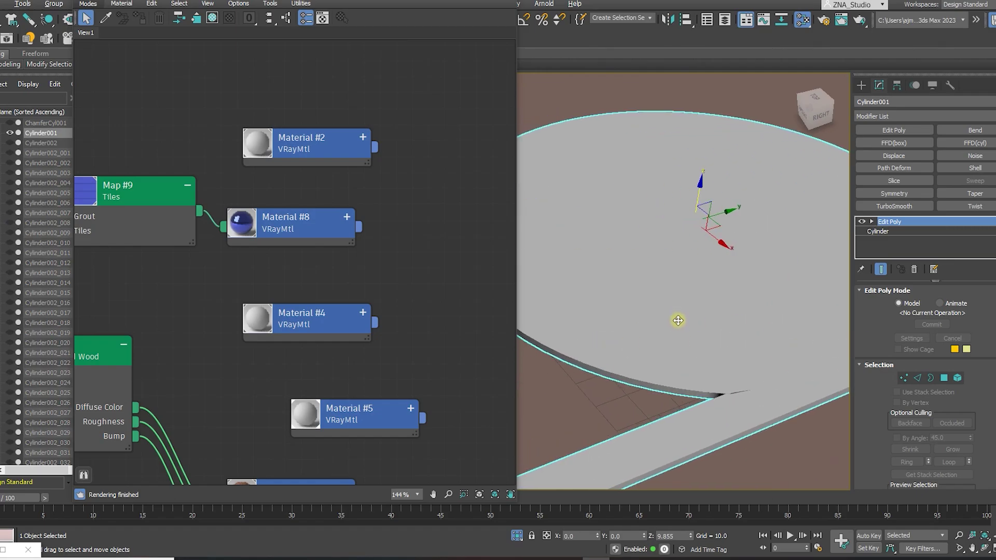
scroll(678, 321, down, 5)
key(4)
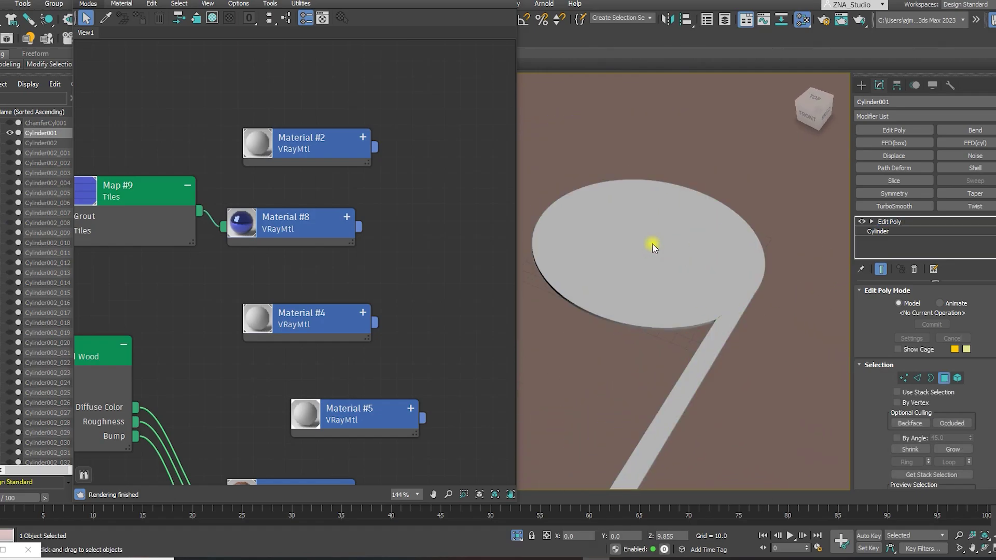
click(652, 245)
scroll(655, 280, up, 3)
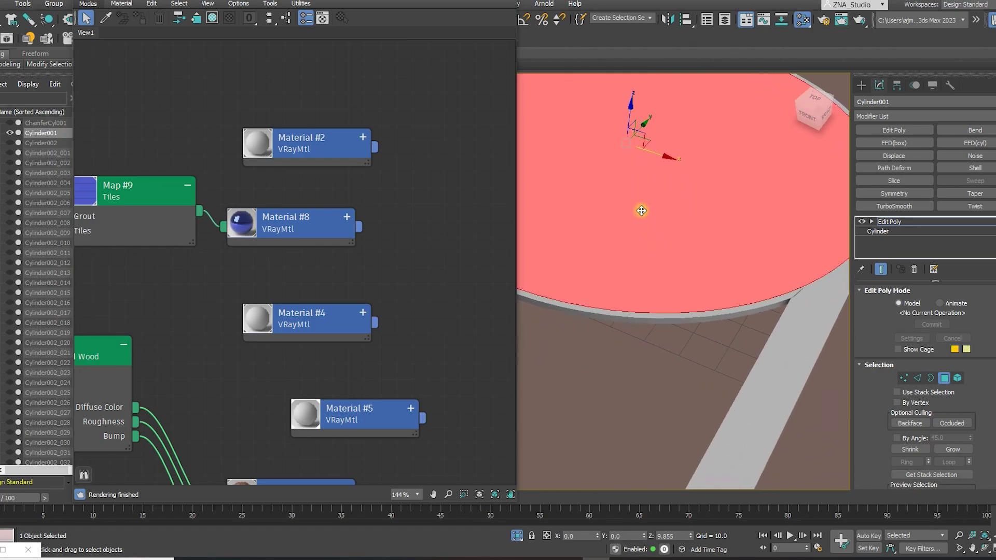
scroll(767, 270, up, 5)
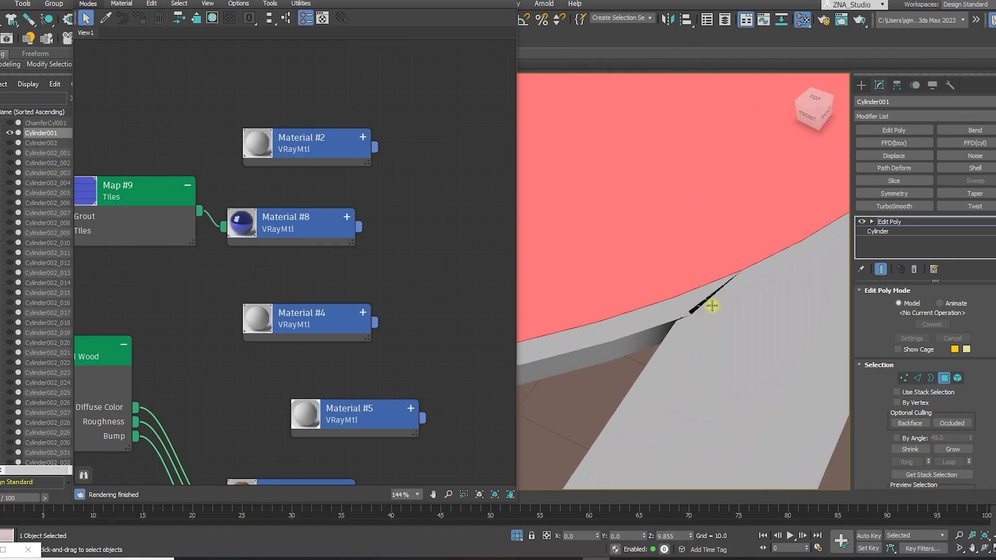
scroll(682, 297, down, 4)
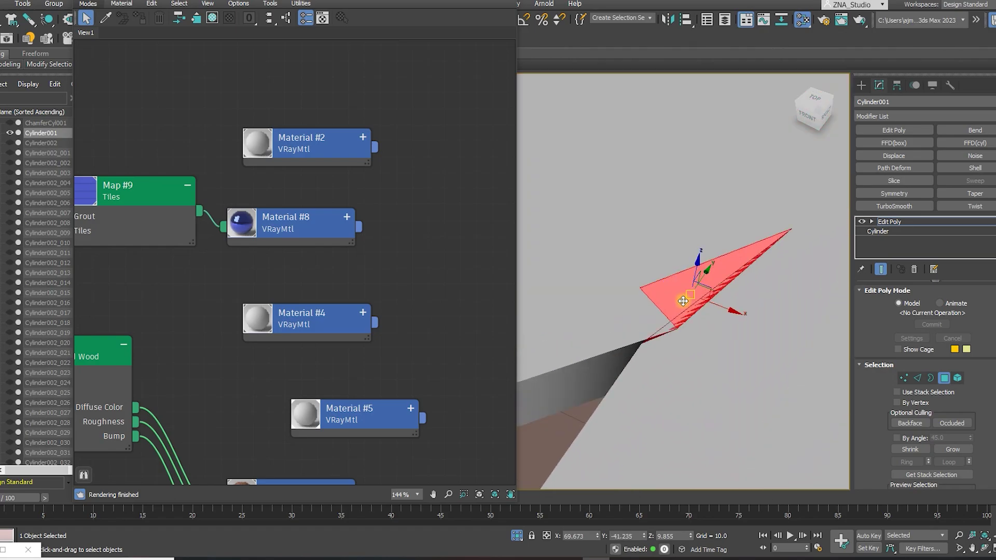
Shift the corner vertex and the vertical edge at the notch where the walkway meets the round deck.
key(1)
click(632, 342)
scroll(632, 342, up, 2)
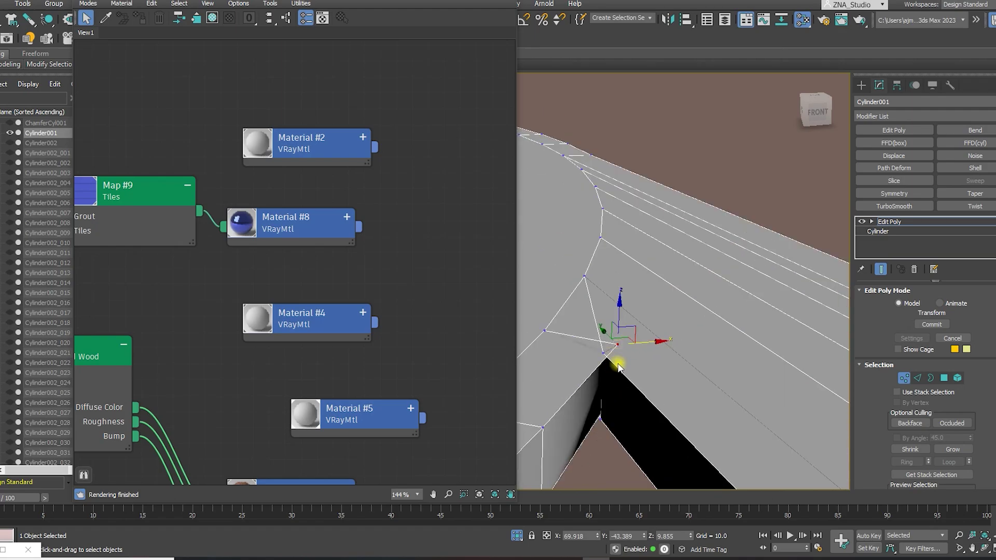
key(F3)
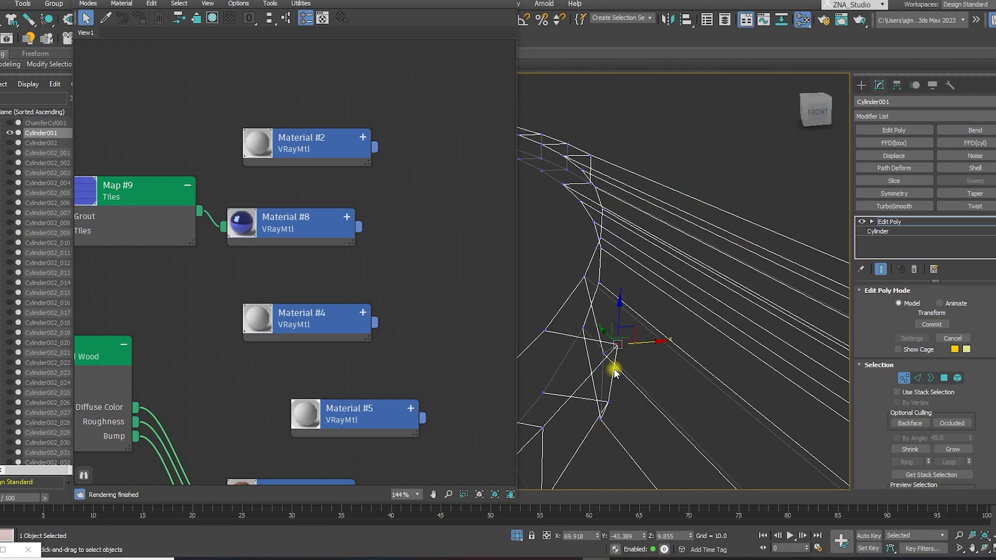
key(2)
click(617, 376)
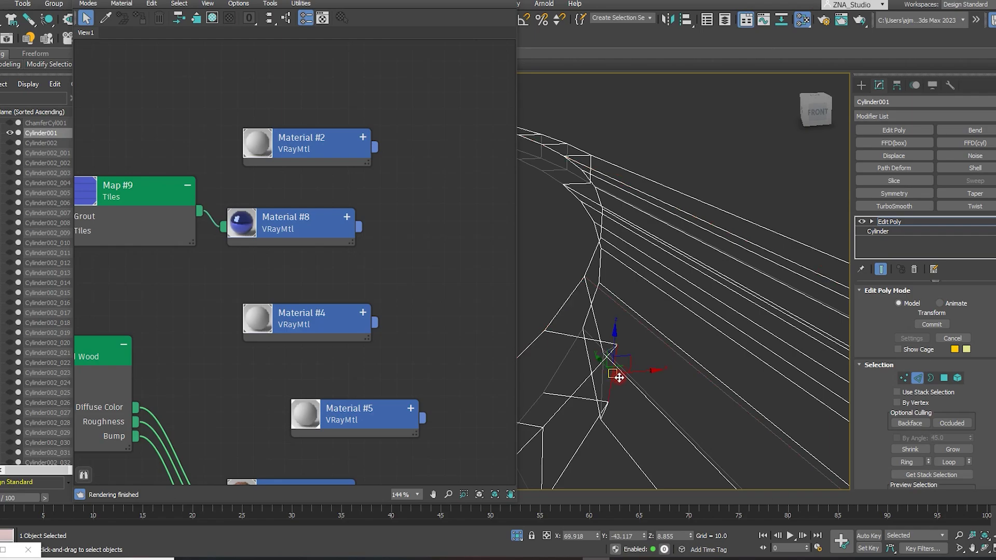
key(F3)
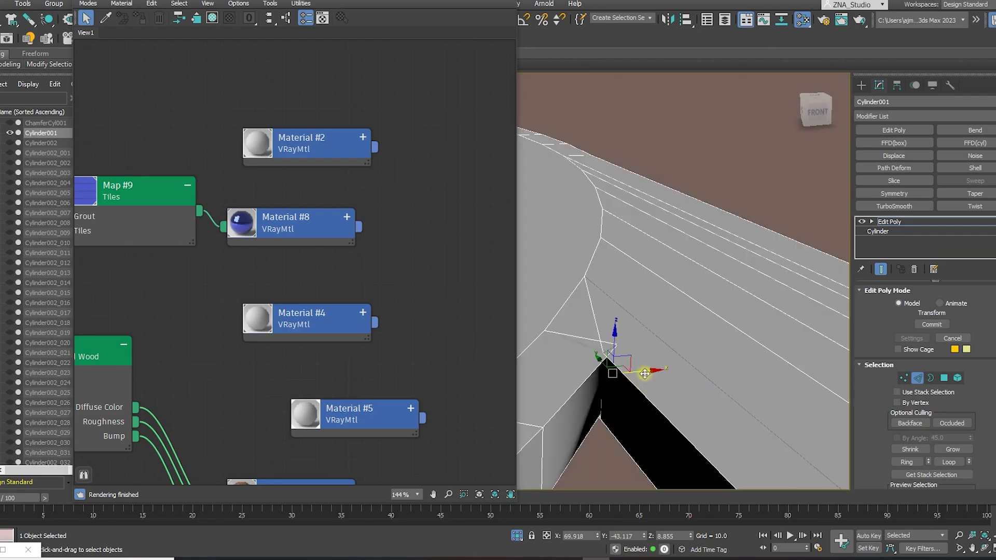
drag(644, 374, 589, 387)
alt+middle_drag(685, 387, 615, 373)
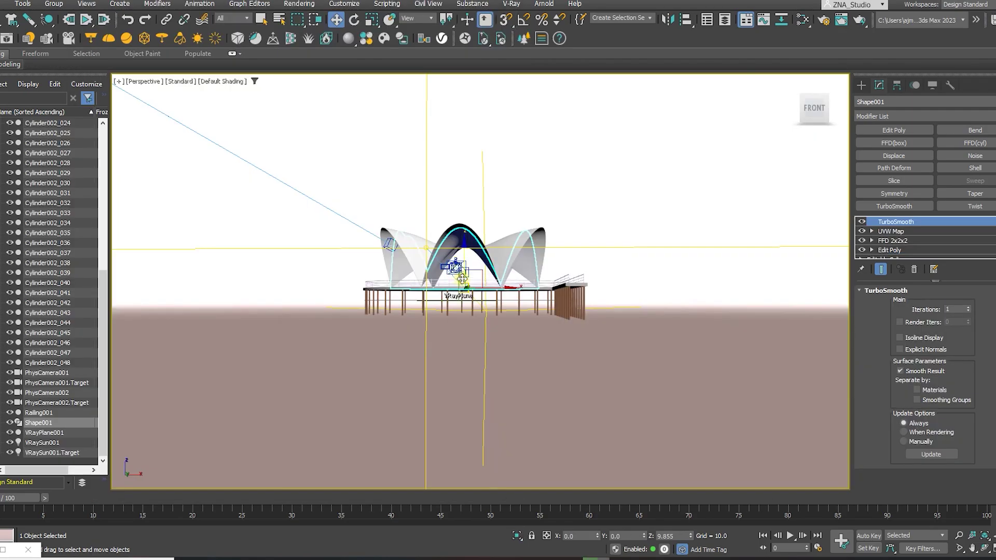
Move VRaySun001 behind the pavilion to about X -256, Y 1310.
alt+middle_drag(463, 278, 478, 318)
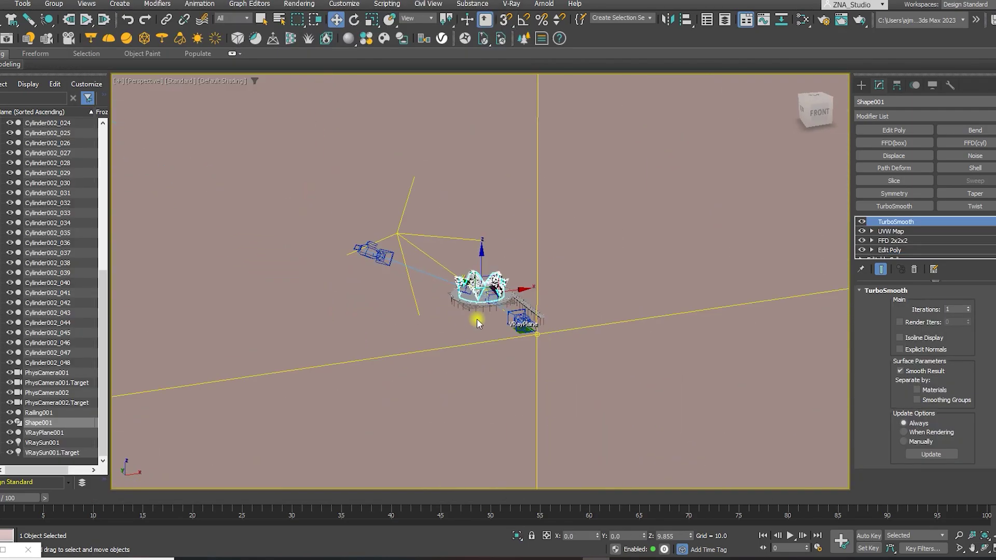
click(534, 336)
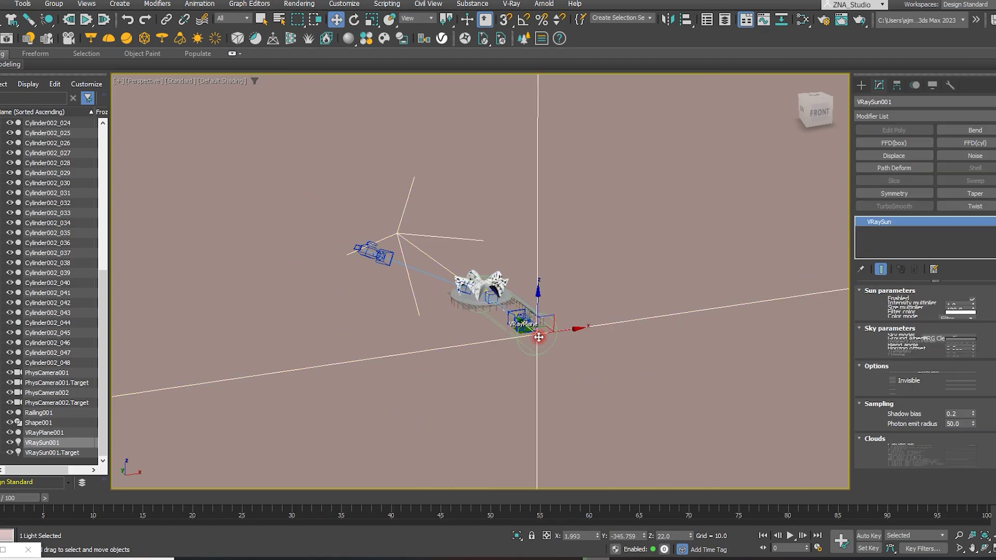
drag(502, 316, 359, 325)
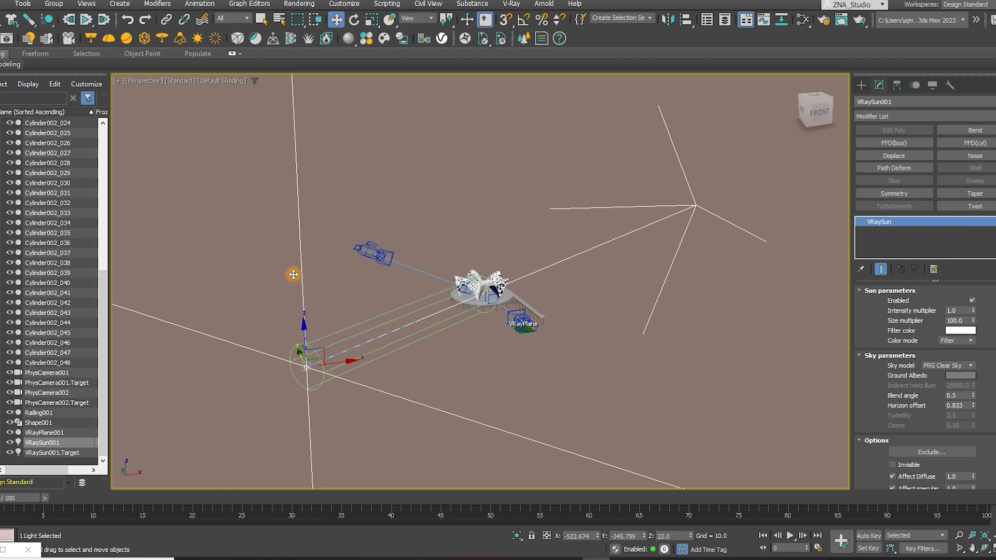
drag(293, 275, 377, 216)
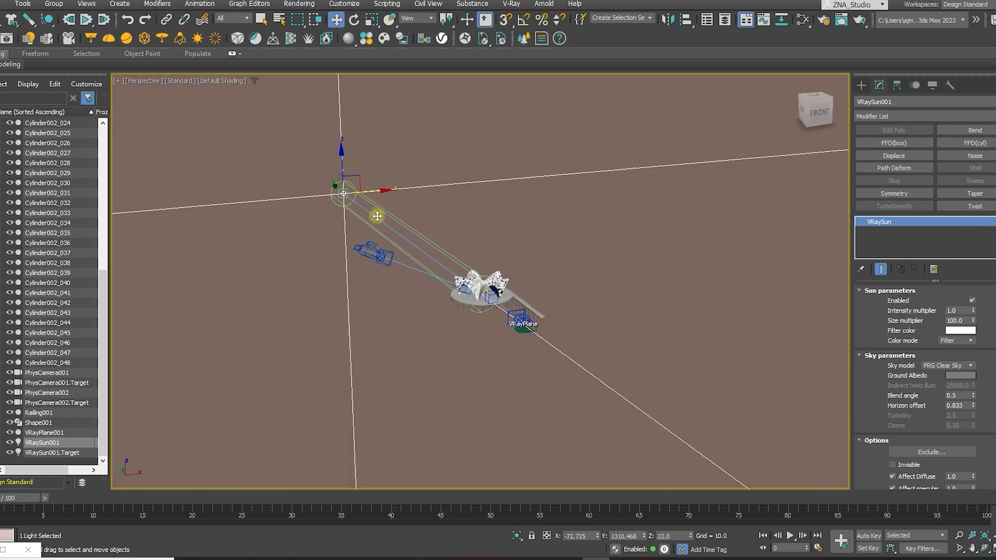
alt+middle_drag(377, 216, 502, 227)
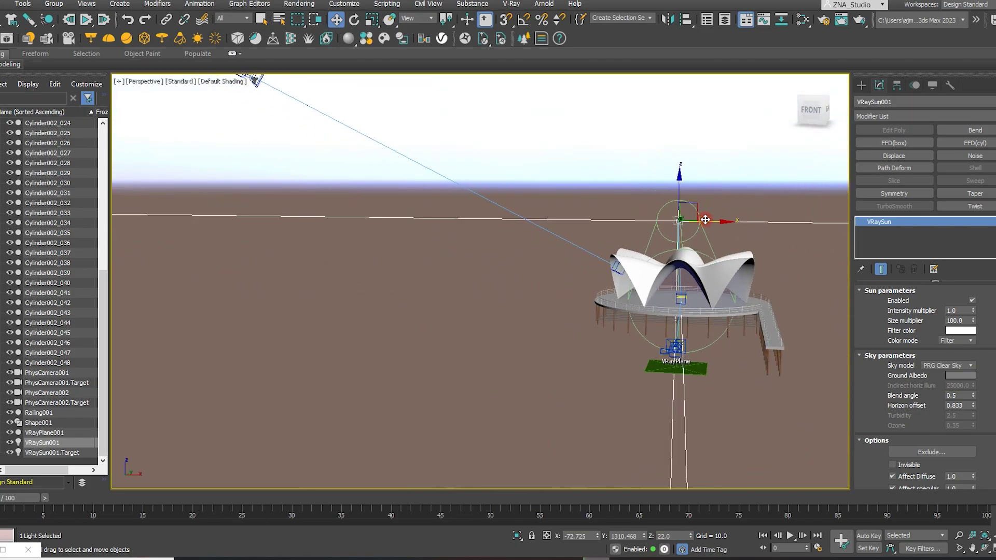
drag(706, 220, 628, 213)
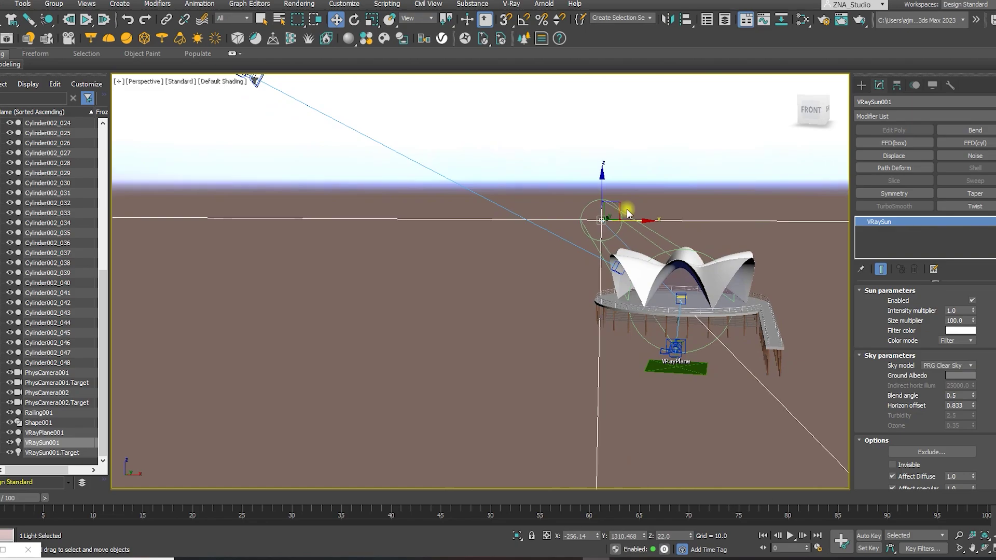
View the scene through PhysCamera001, move VRaySun001 sideways to about X -551, and render the view.
key(c)
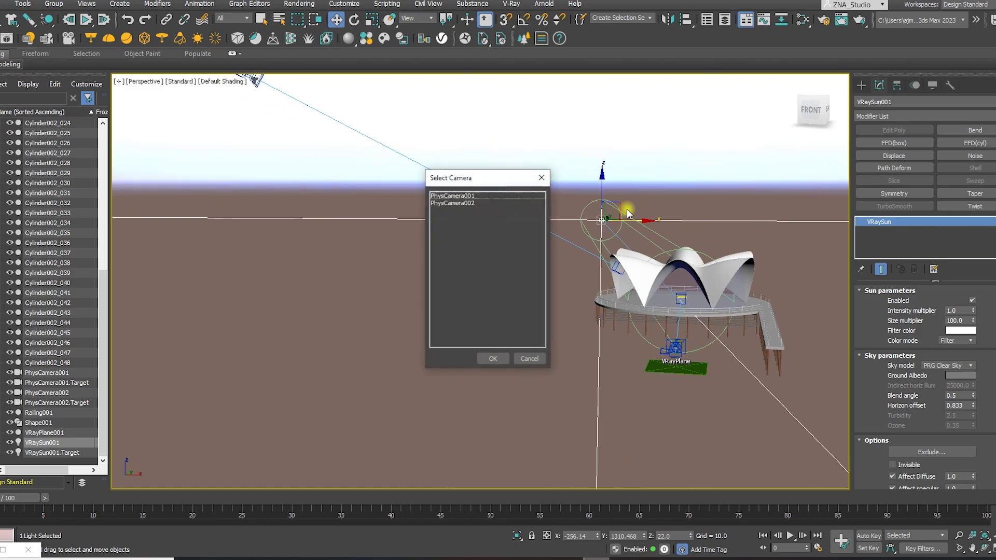
click(484, 201)
click(475, 196)
double_click(472, 197)
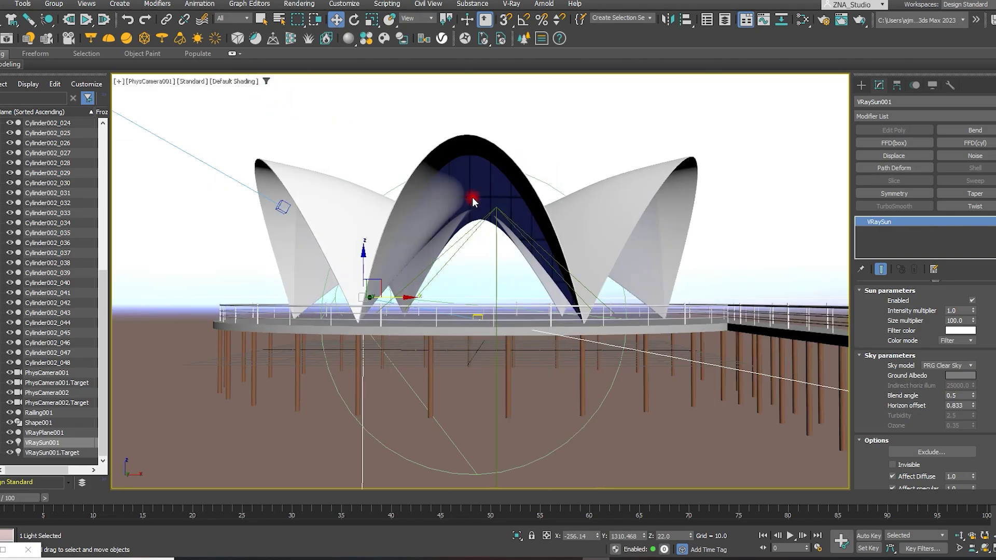
drag(378, 297, 225, 297)
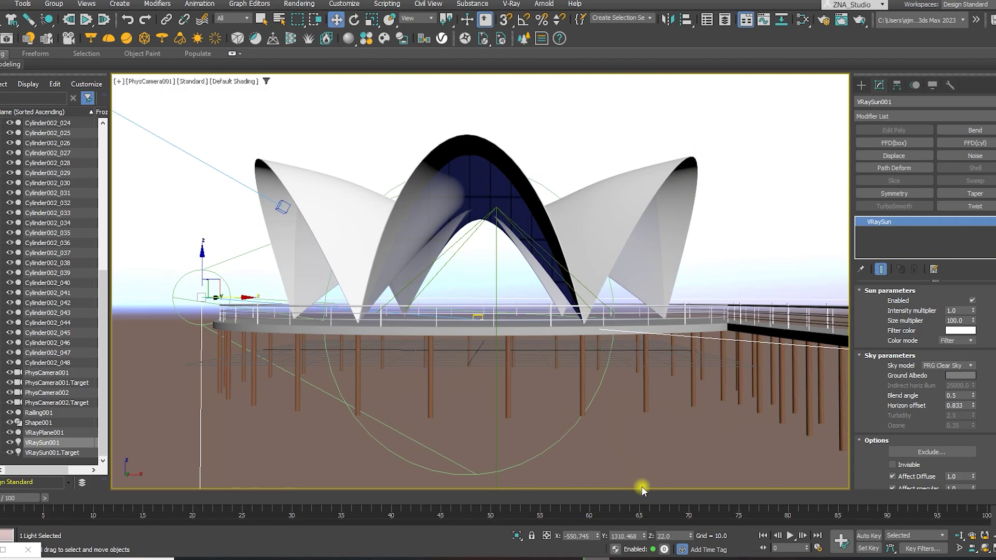
key(shift+q)
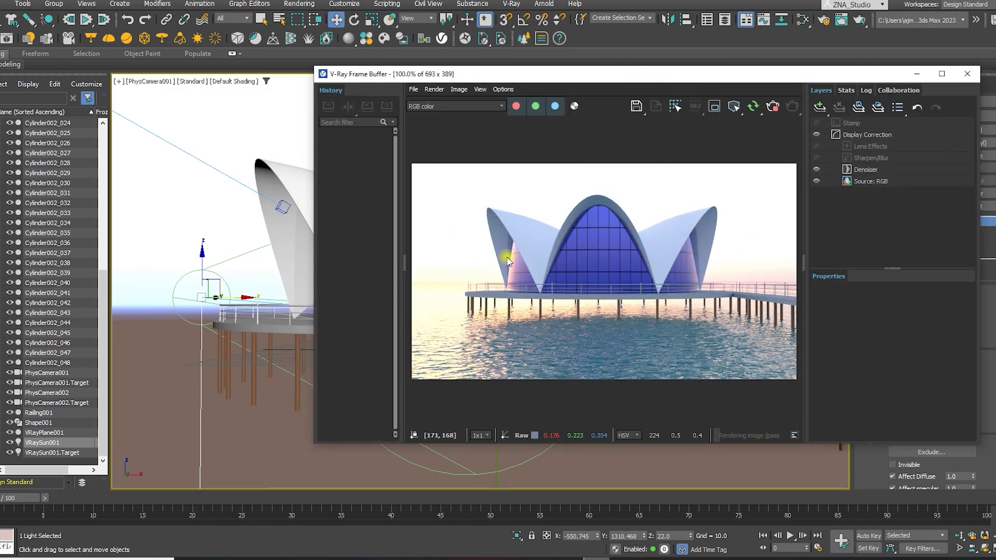
Shift VRaySun001 to about X -481, set its Z height to 20, and check the updated render beside the sun's parameters.
drag(248, 297, 280, 293)
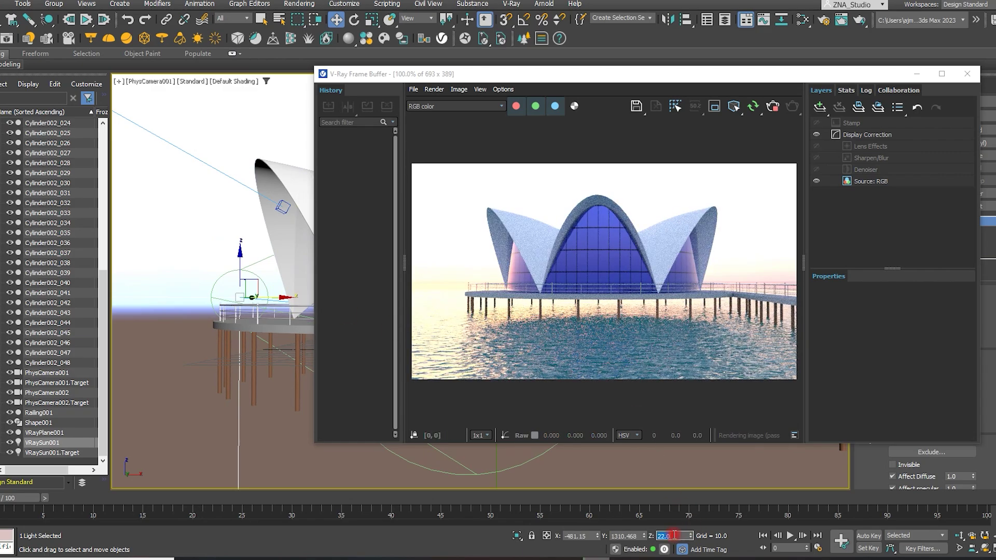
text(20)
key(Return)
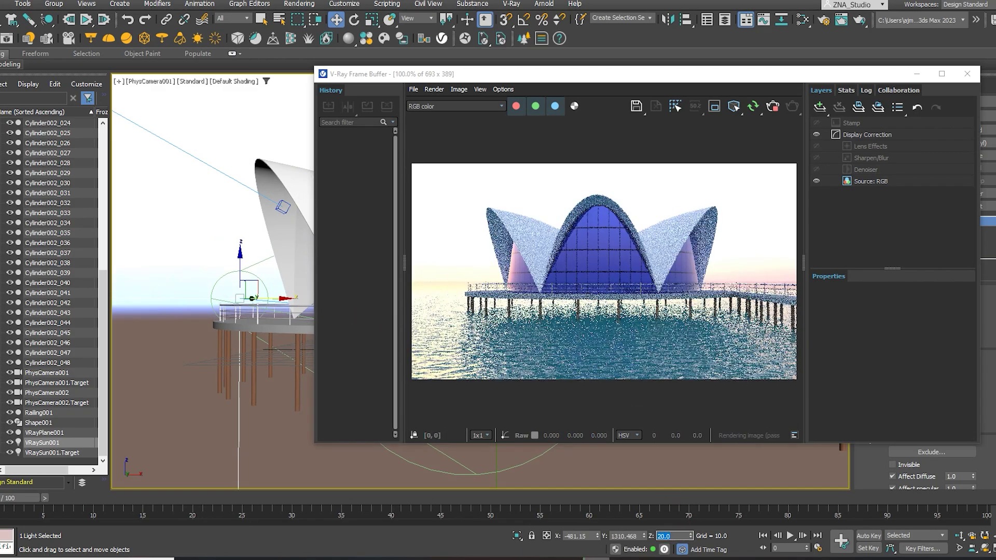
drag(879, 77, 736, 69)
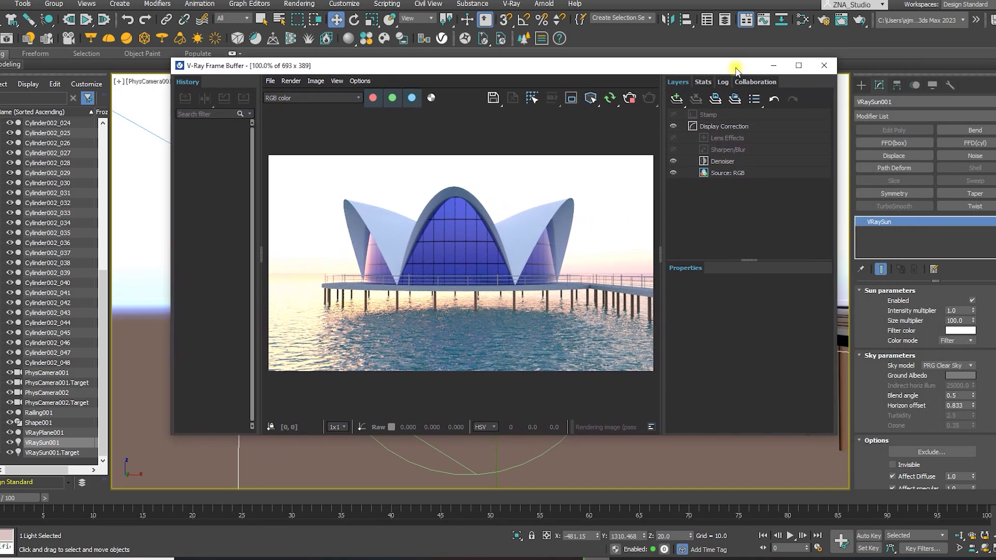
scroll(982, 429, down, 5)
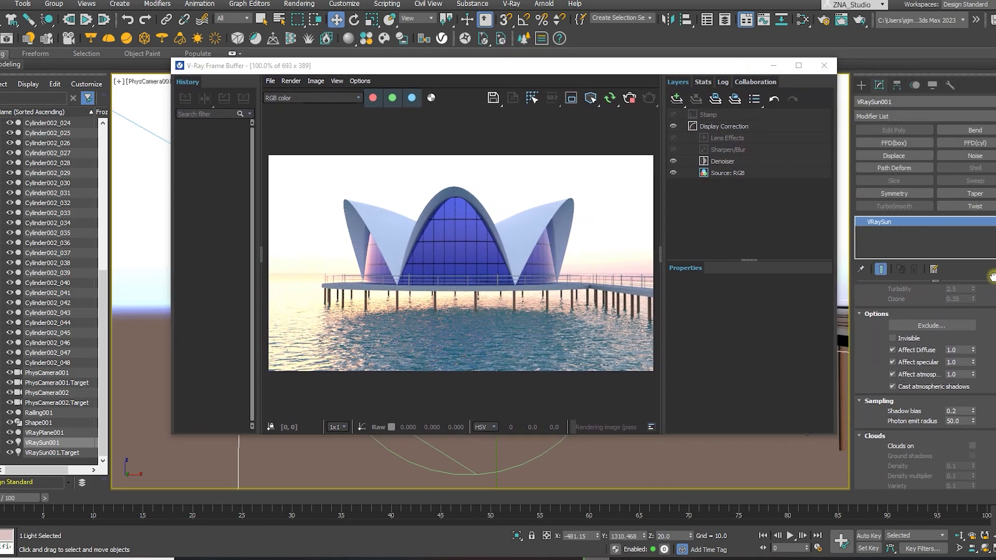
Turn on clouds with ground shadows for VRaySun001 and set the cloud density to 0.5.
click(972, 412)
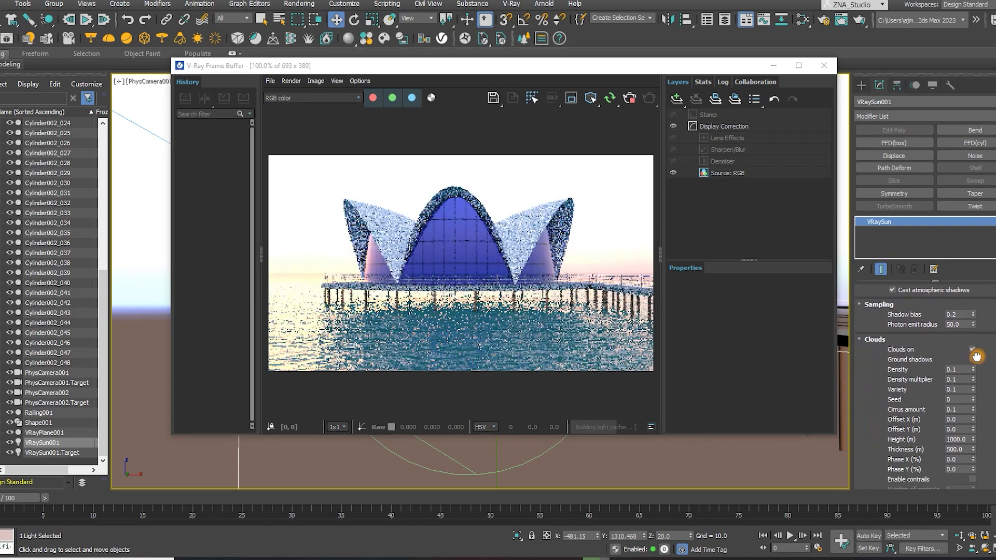
scroll(973, 373, down, 3)
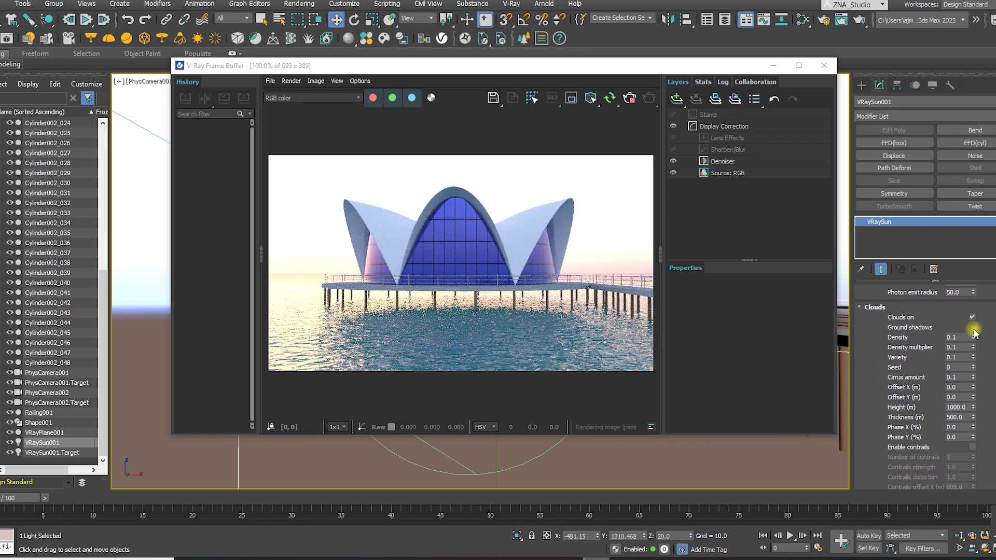
double_click(966, 337)
text(0.5)
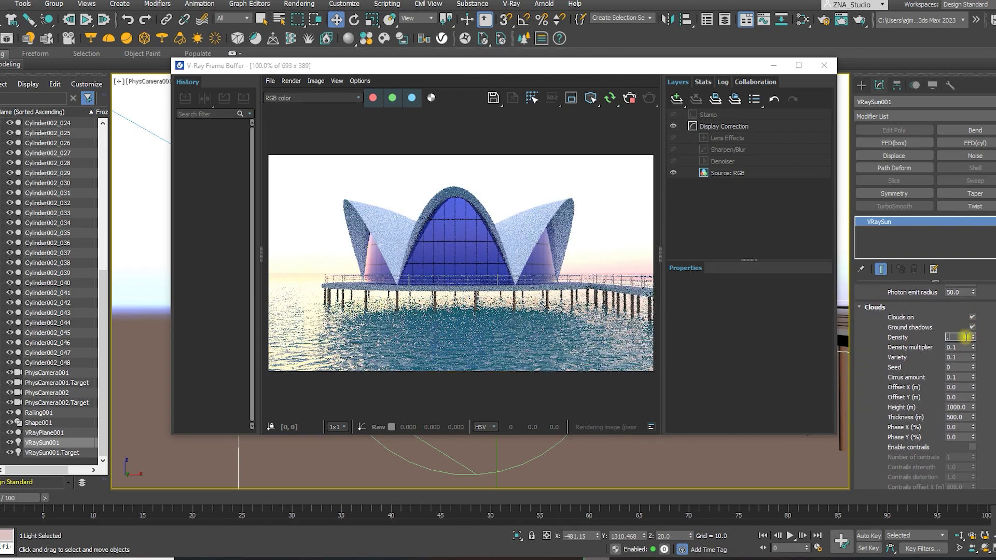
key(Return)
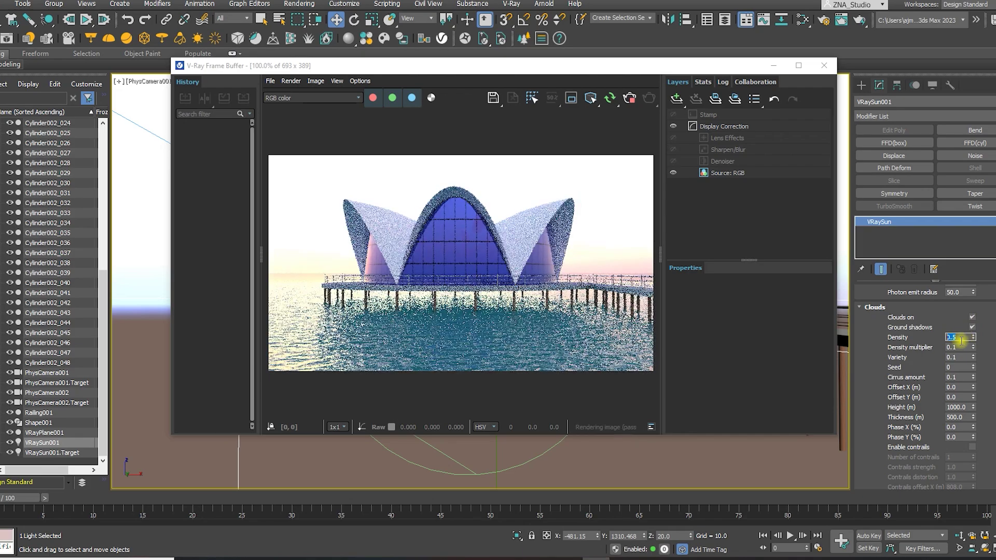
Set the sun's cloud density multiplier to 1.0, the variety to 1.0 and the seed to 3.
click(952, 347)
double_click(952, 347)
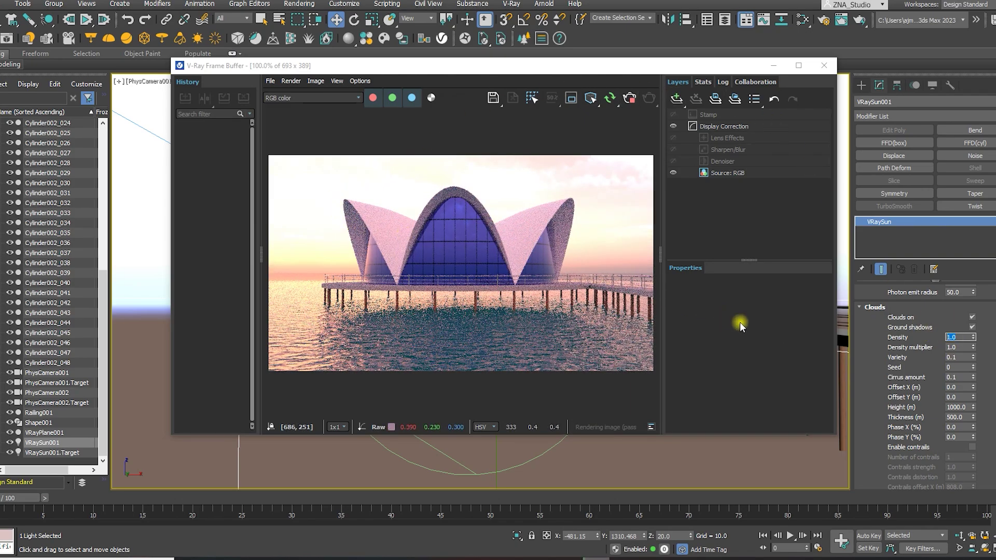
click(964, 350)
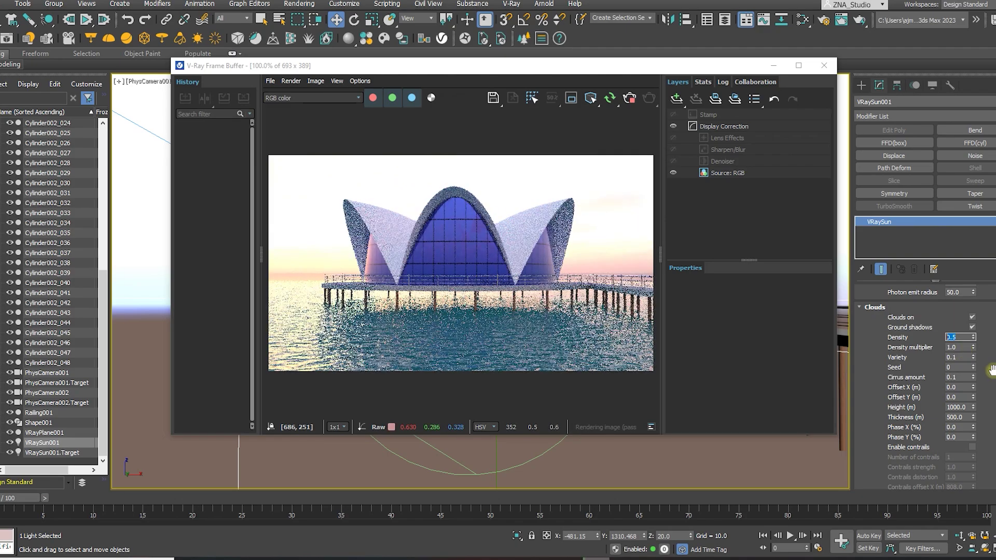
click(965, 357)
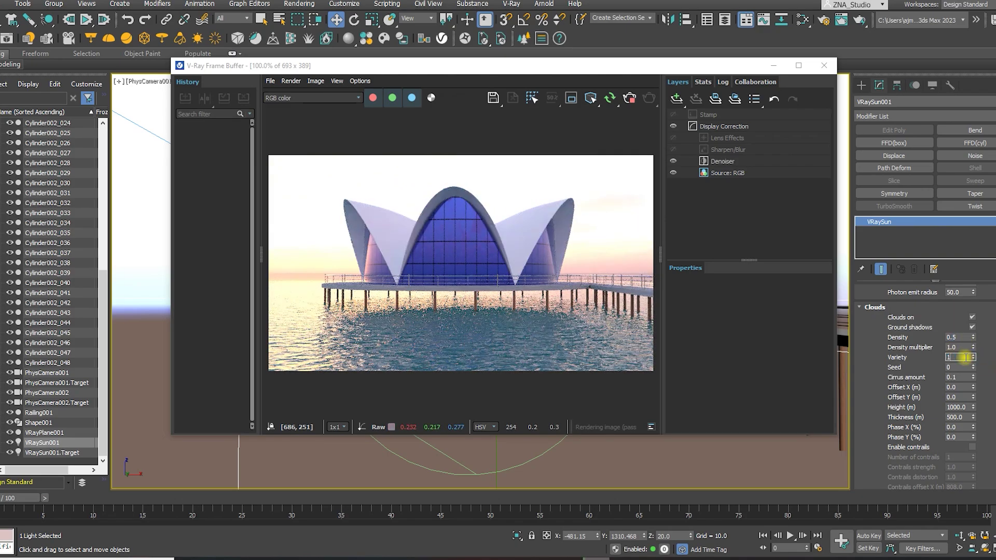
click(964, 365)
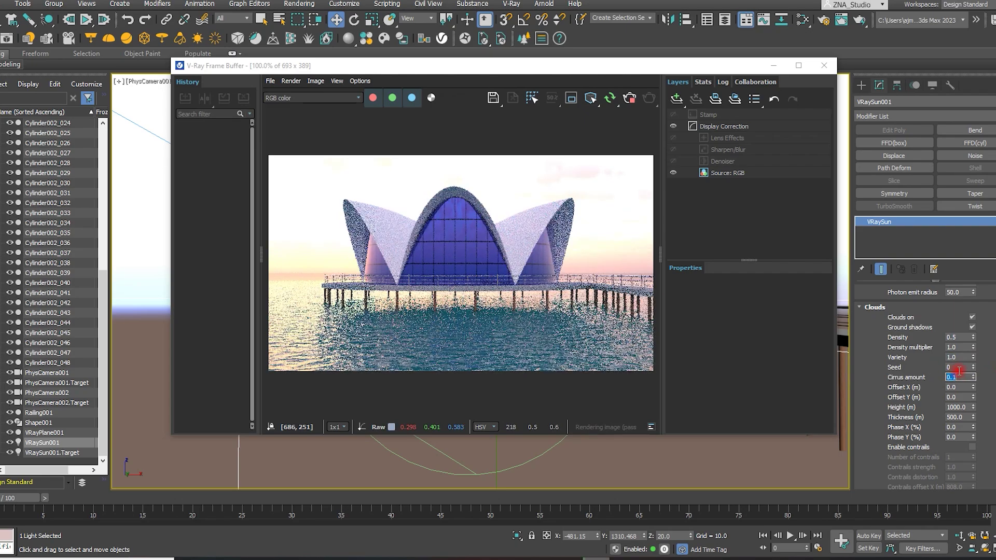
text(3)
key(Return)
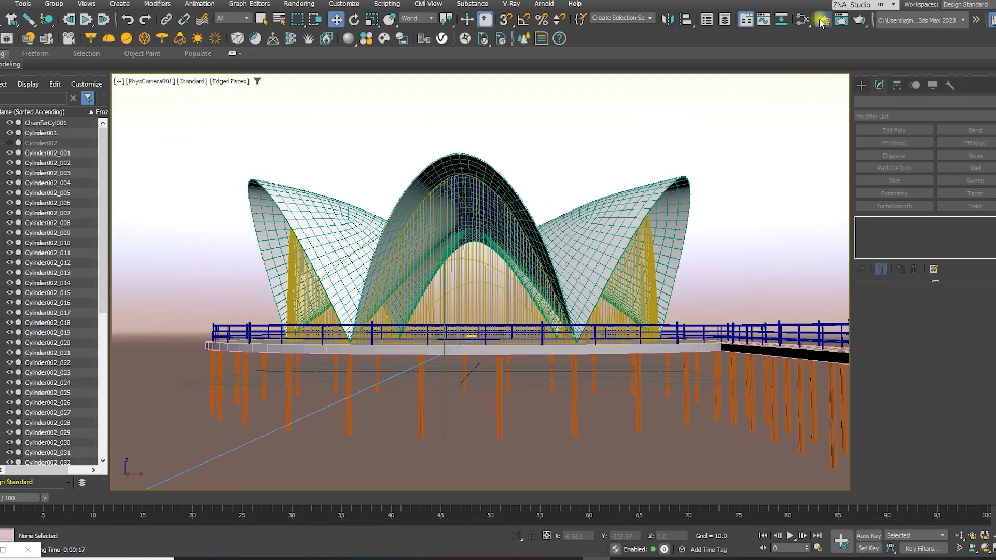
Set the render output size for PhysCamera001 to 3840x2160 in the render setup.
click(819, 19)
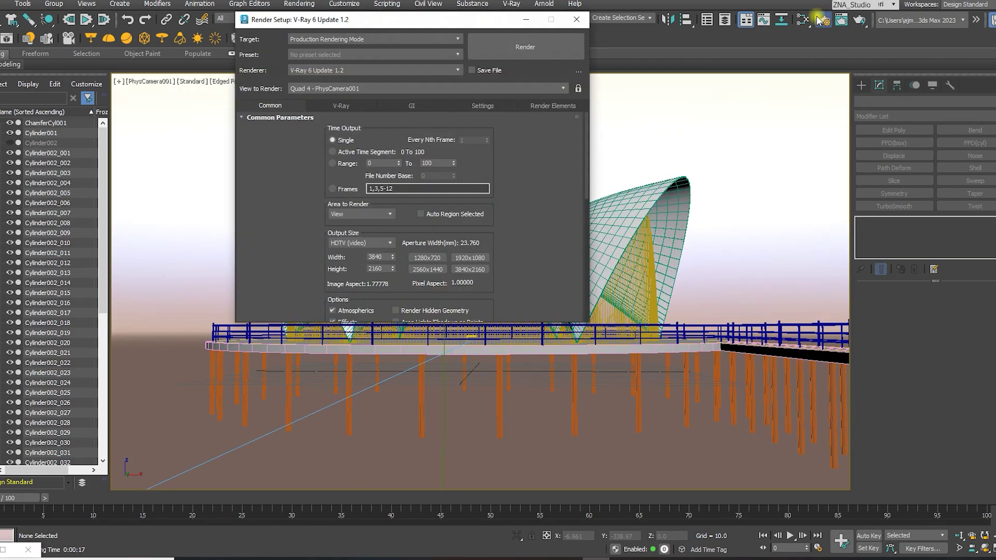
click(472, 269)
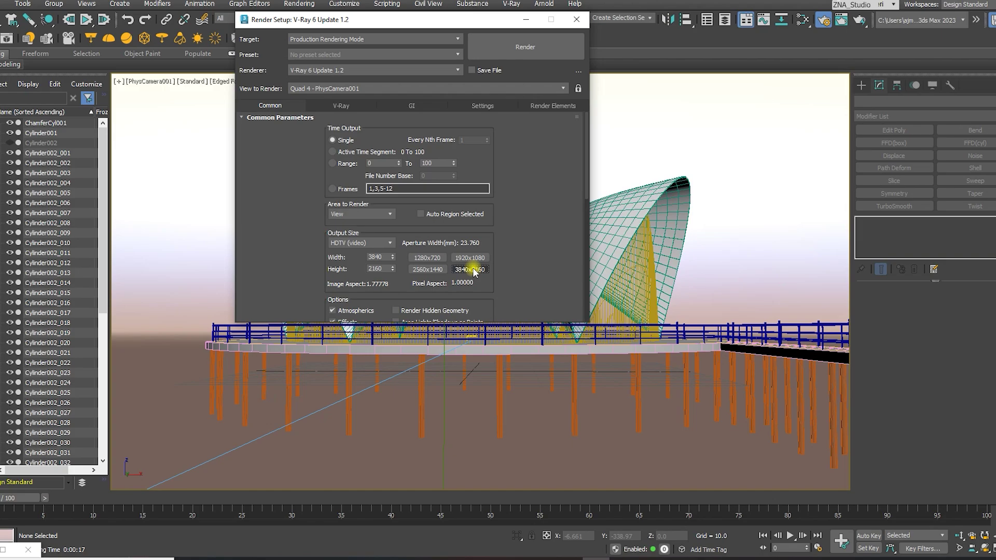
click(332, 117)
click(266, 117)
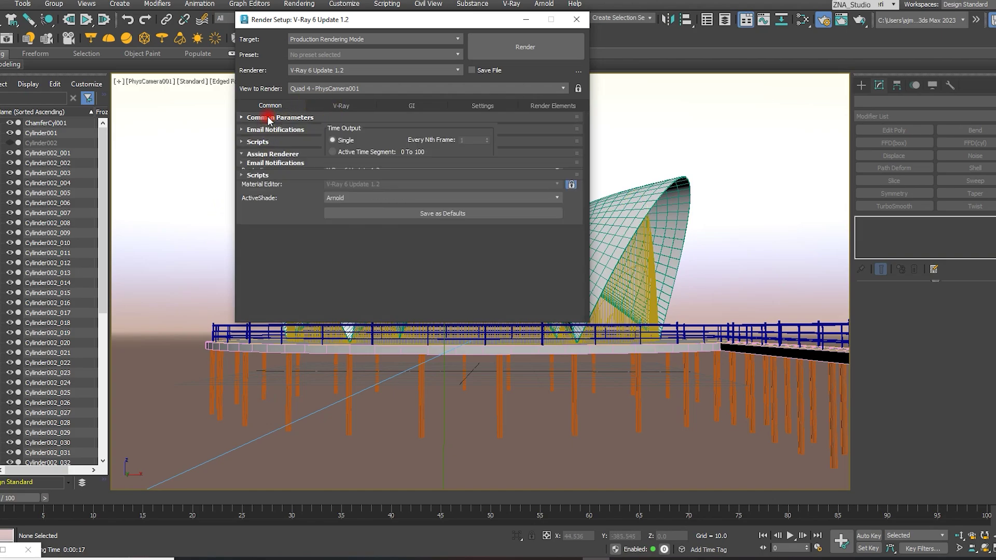
scroll(291, 136, up, 2)
Switch the image sampler to Bucket with a locked noise pattern and set its noise threshold to 0.005.
click(332, 105)
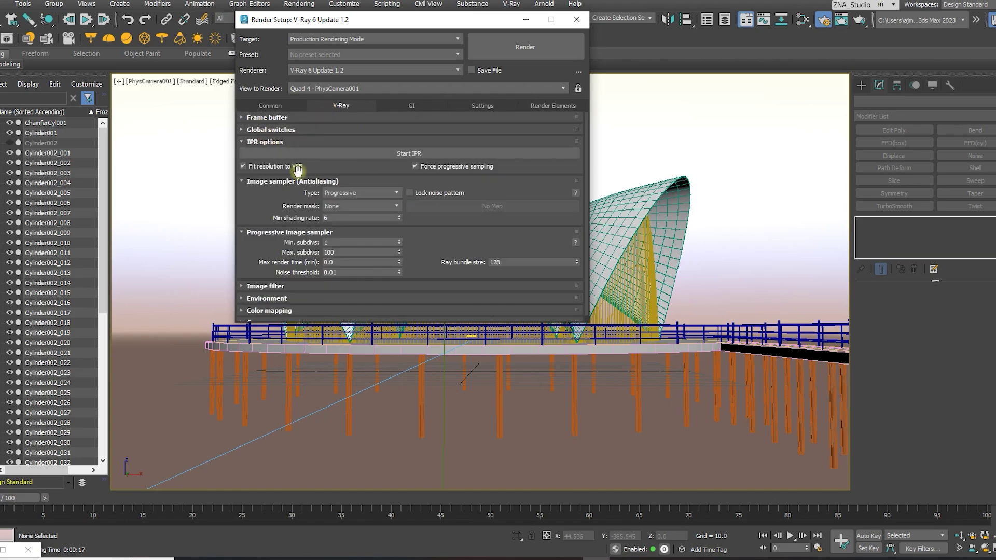
click(351, 193)
click(352, 204)
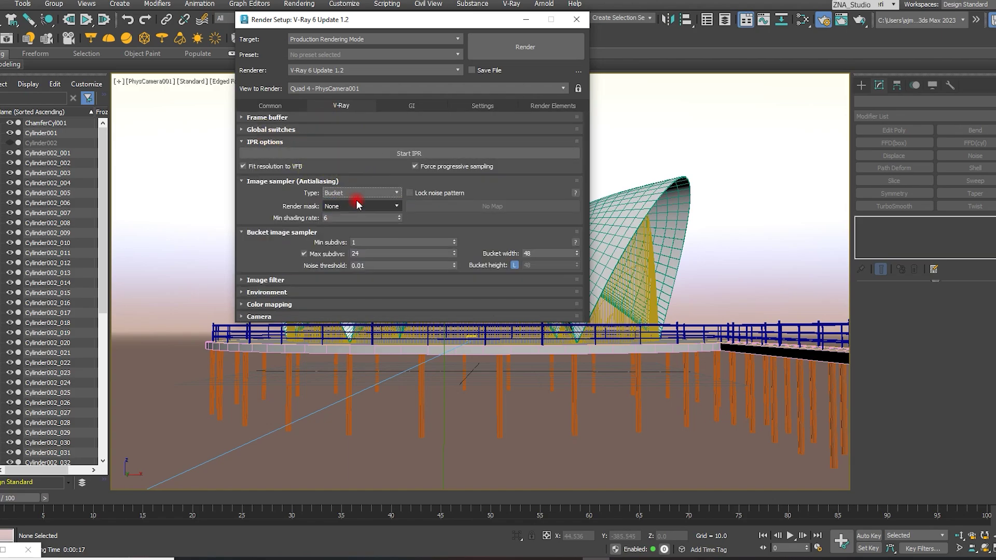
click(451, 194)
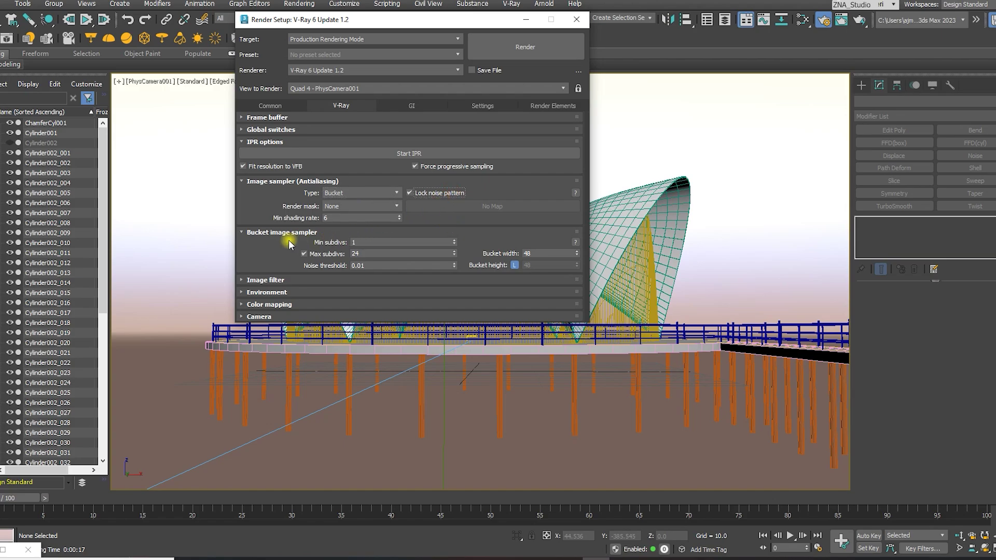
click(384, 266)
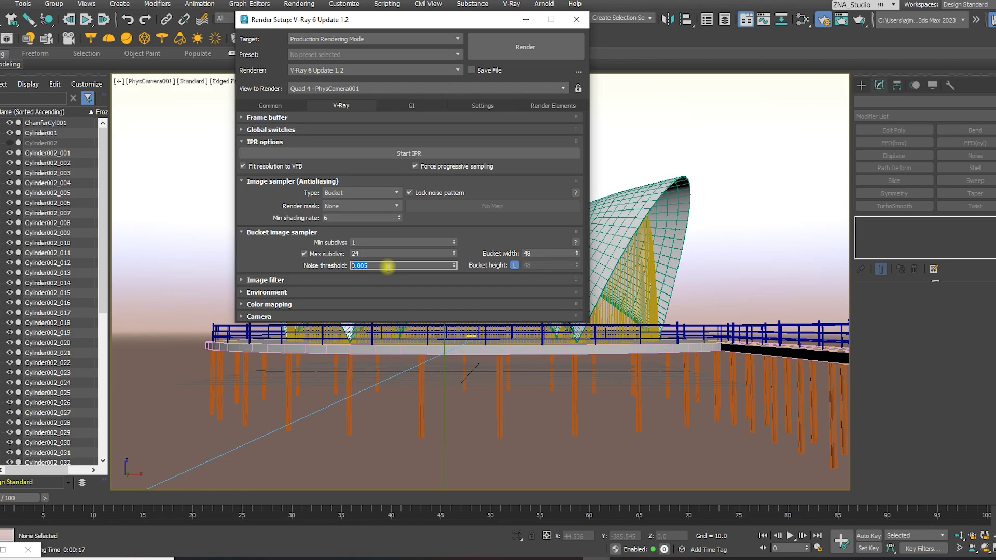
click(284, 258)
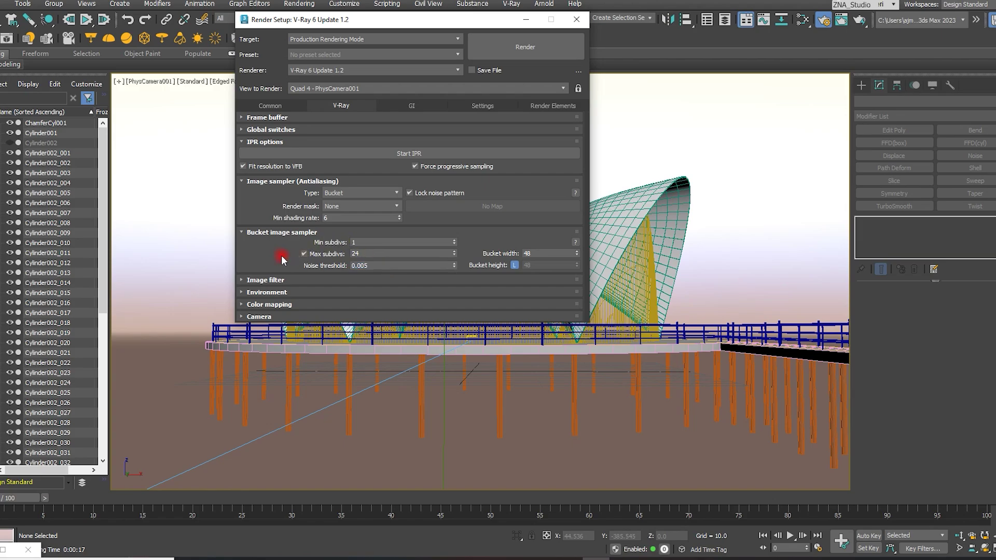
Add a VRayDenoiser render element and enable it.
click(551, 110)
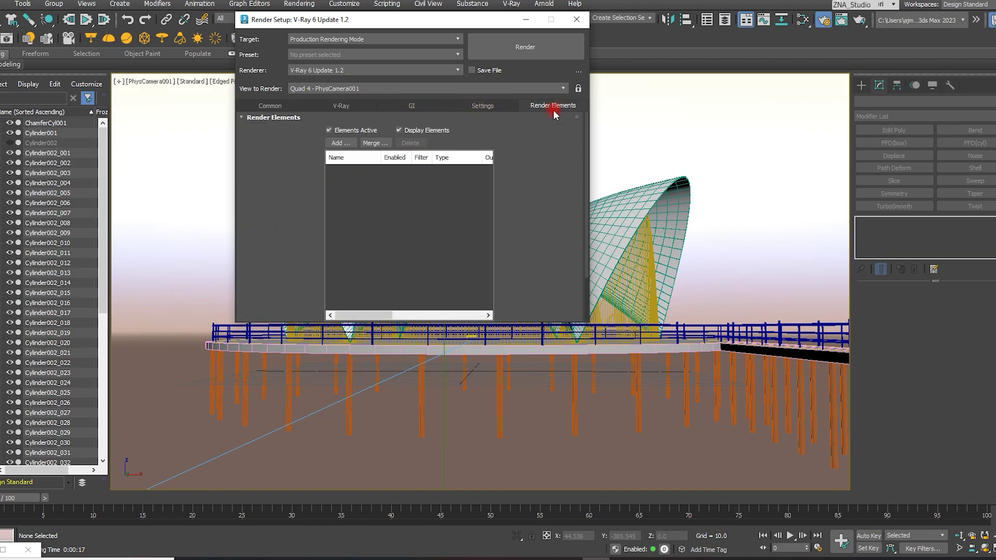
click(342, 143)
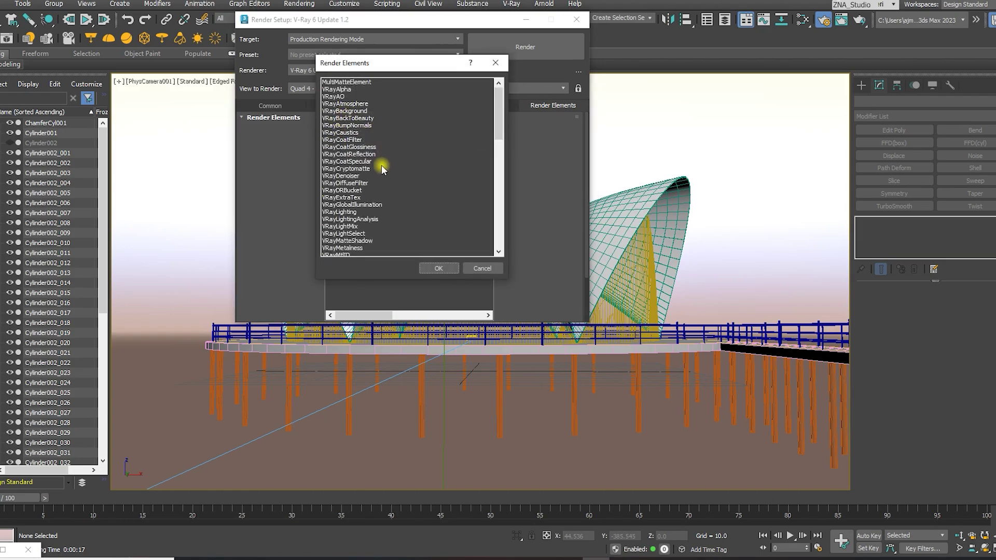
click(350, 177)
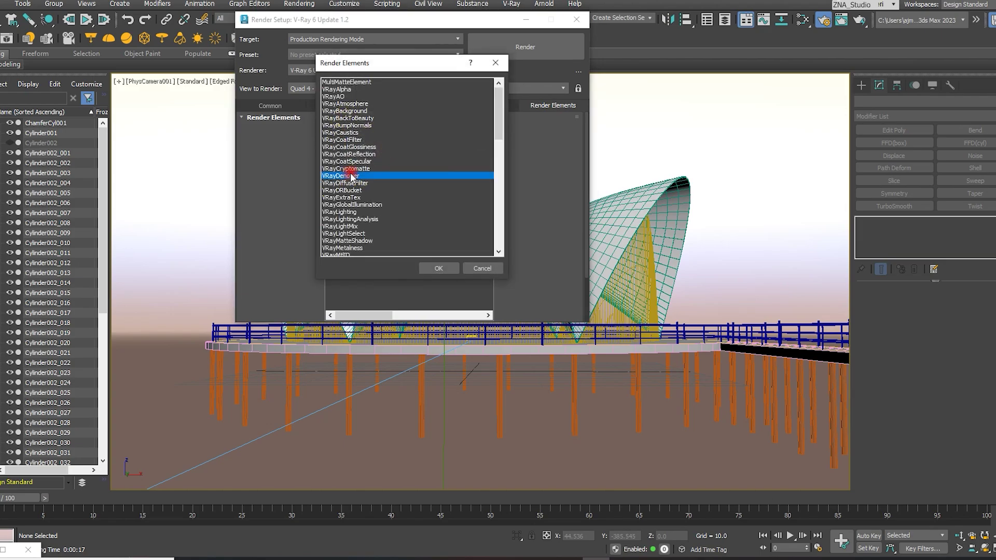
click(441, 268)
scroll(286, 202, down, 5)
scroll(283, 205, down, 1)
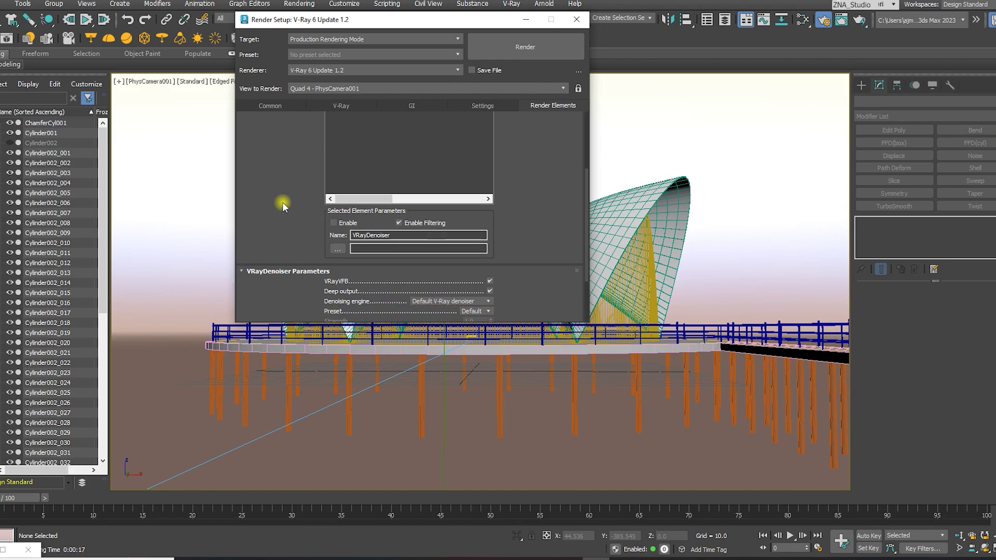
click(344, 223)
Set the denoiser element's output file to a JPEG named sdsdsd in the renderoutput folder, accepting the default image quality settings.
click(338, 249)
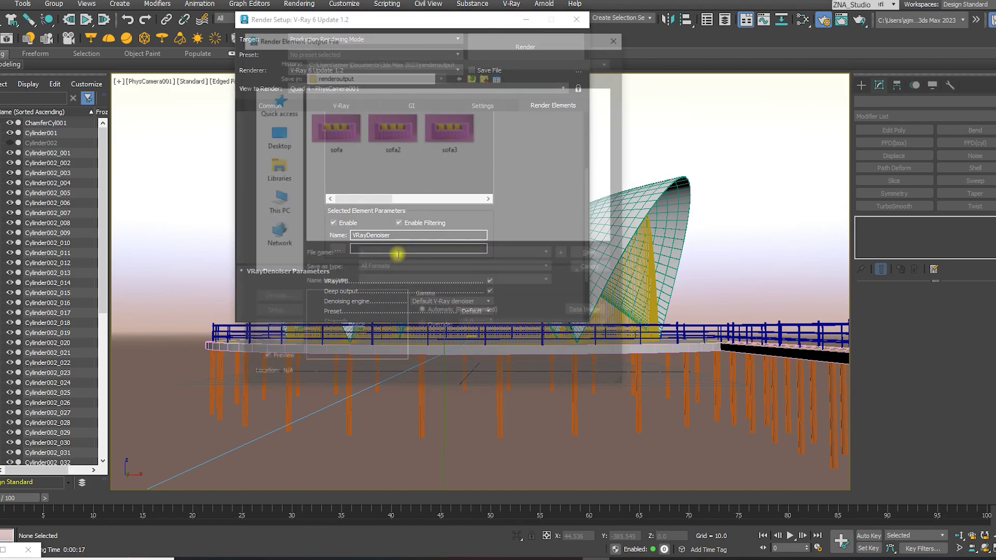
text(sdsdsd)
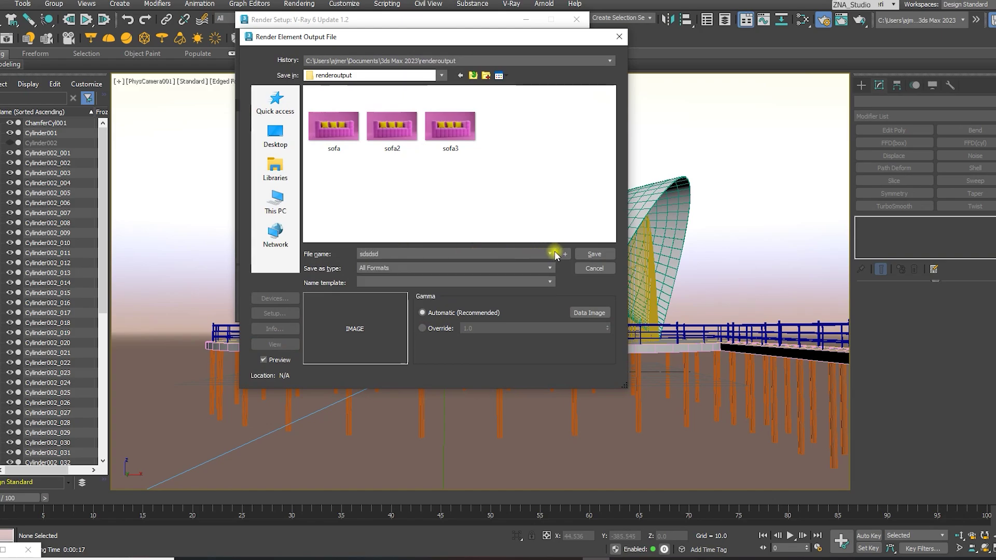
key(Tab)
key(j)
click(593, 254)
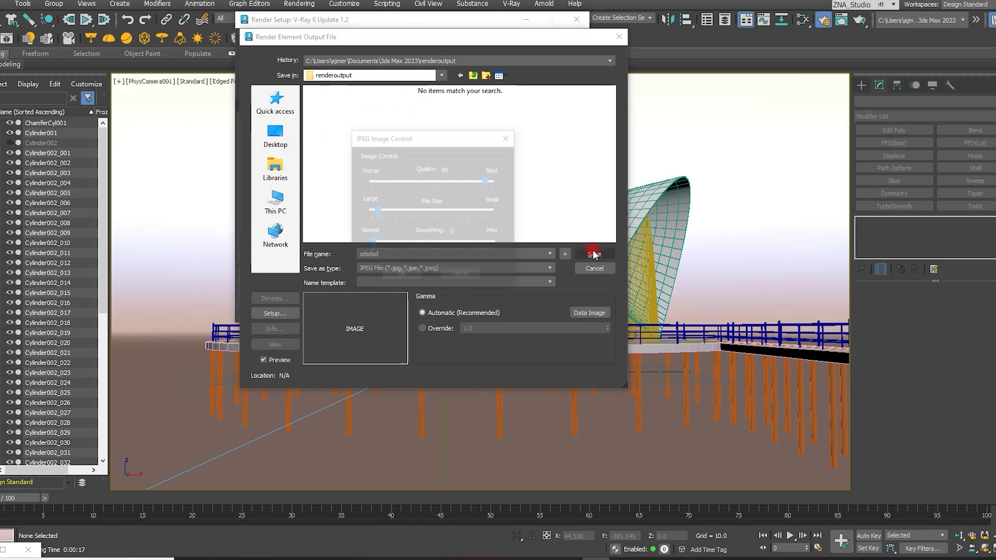
click(404, 274)
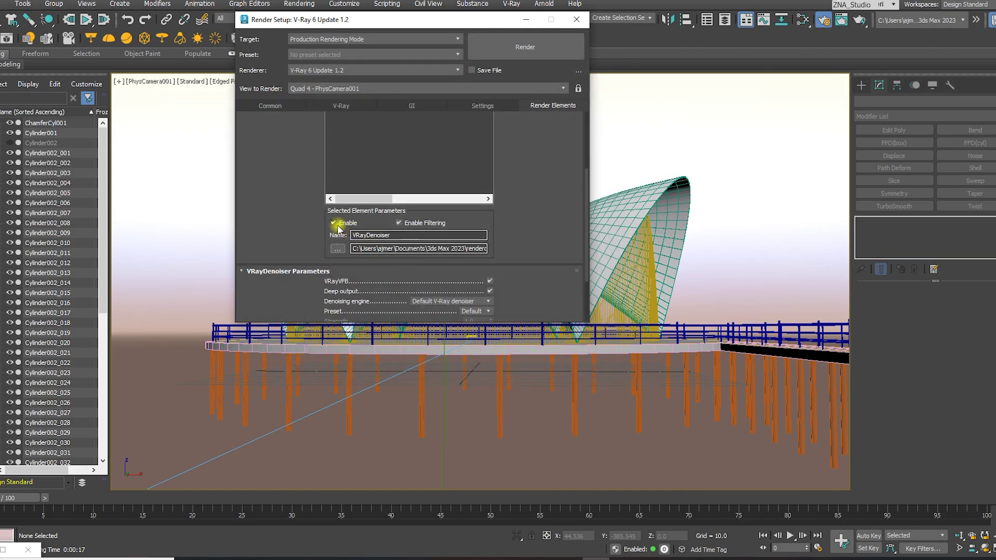
scroll(270, 228, down, 2)
Review the common output settings and start the production render of PhysCamera001.
click(262, 104)
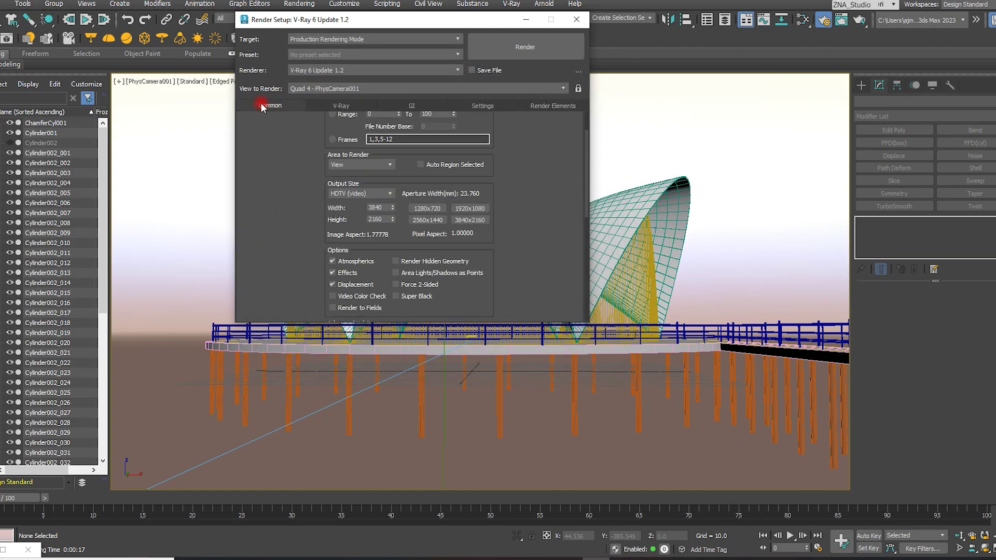
scroll(549, 173, up, 3)
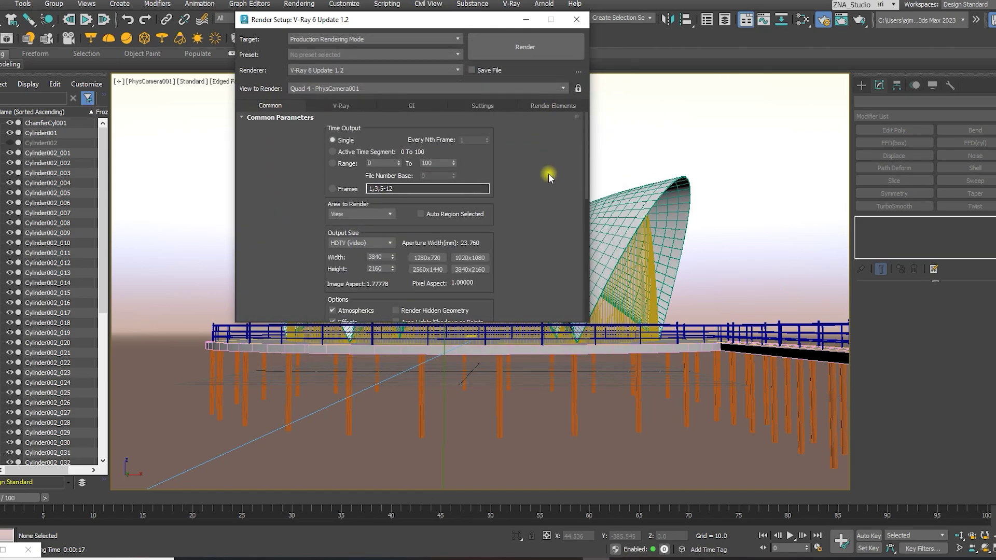
click(539, 47)
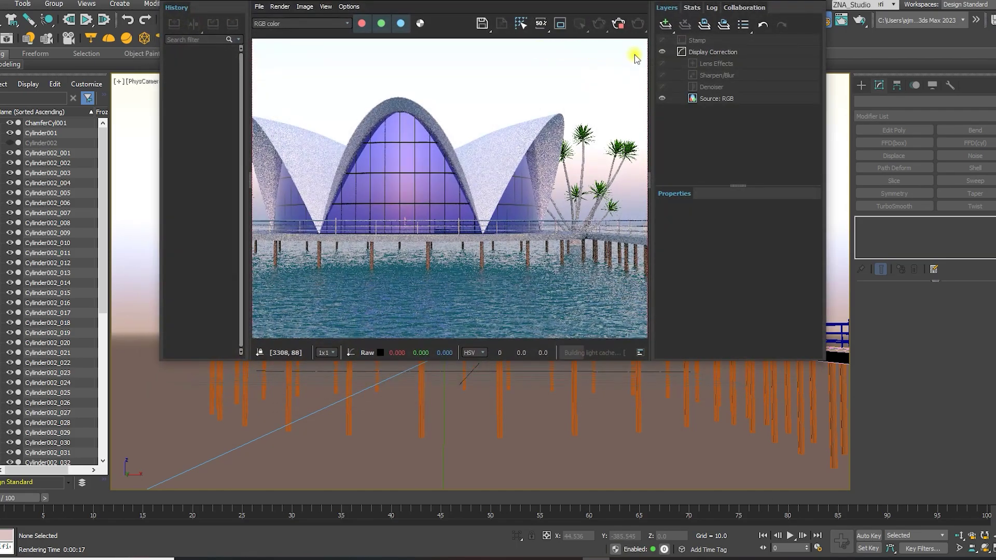